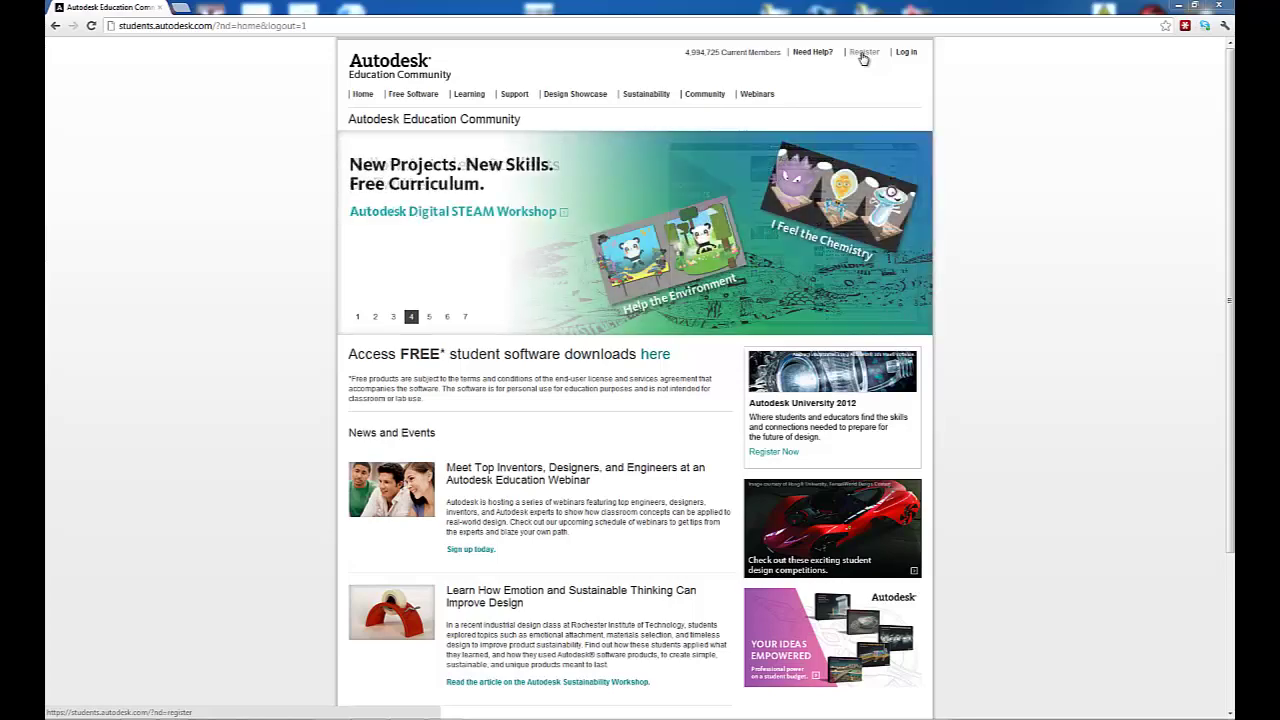
Open the Register form and preview the 'I am a' role options without choosing one.
left_click(864, 54)
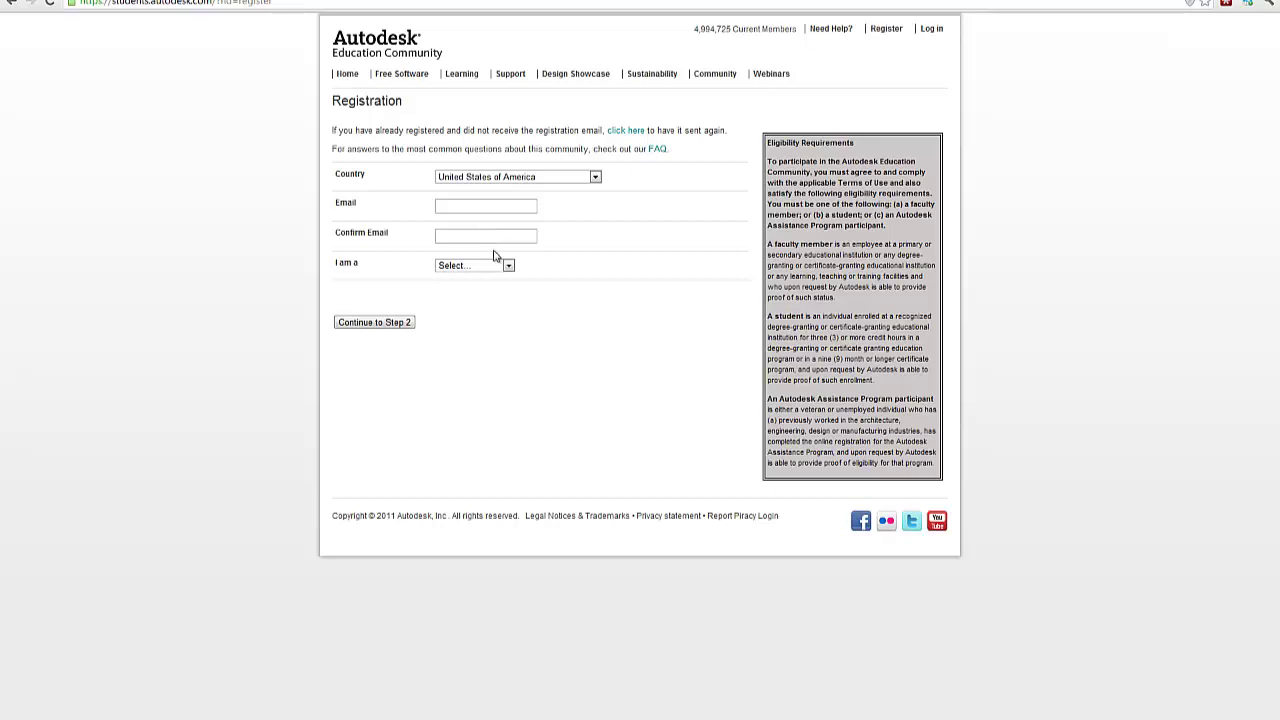
left_click(494, 266)
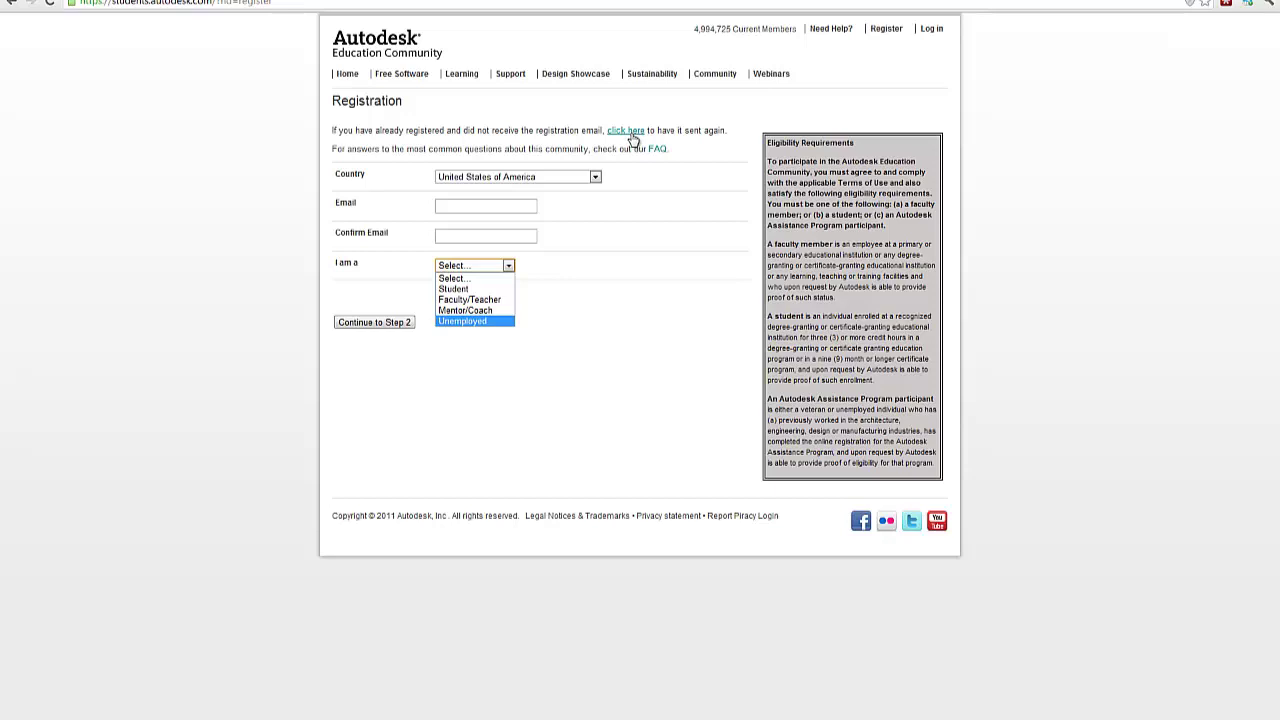
key("Escape")
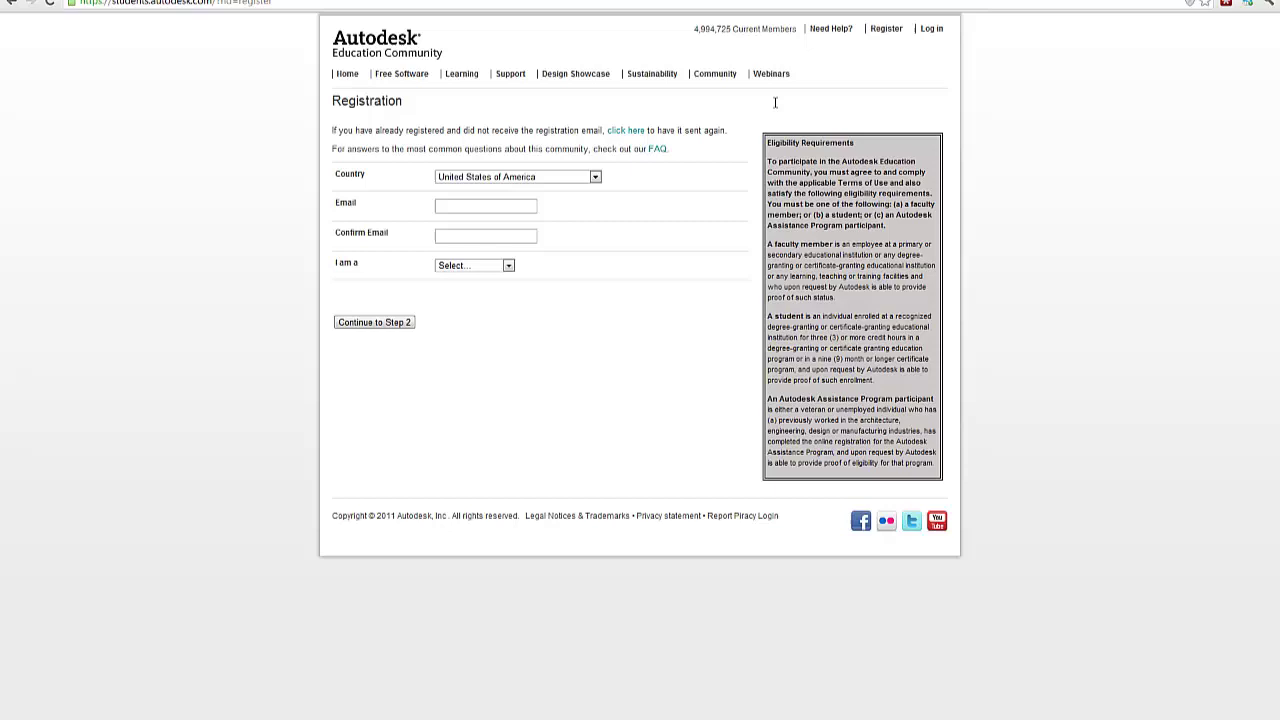
Sign in with the Autodesk ID and password, then return to the member Home page.
left_click(930, 30)
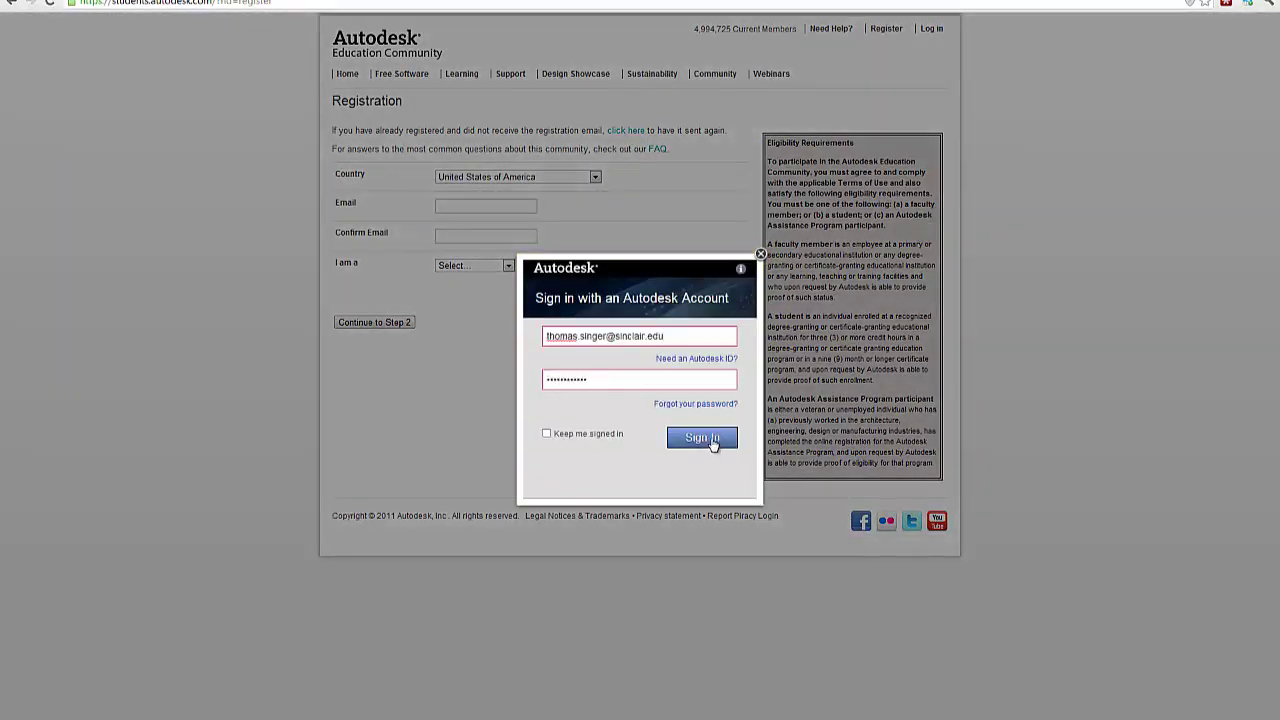
left_click(712, 440)
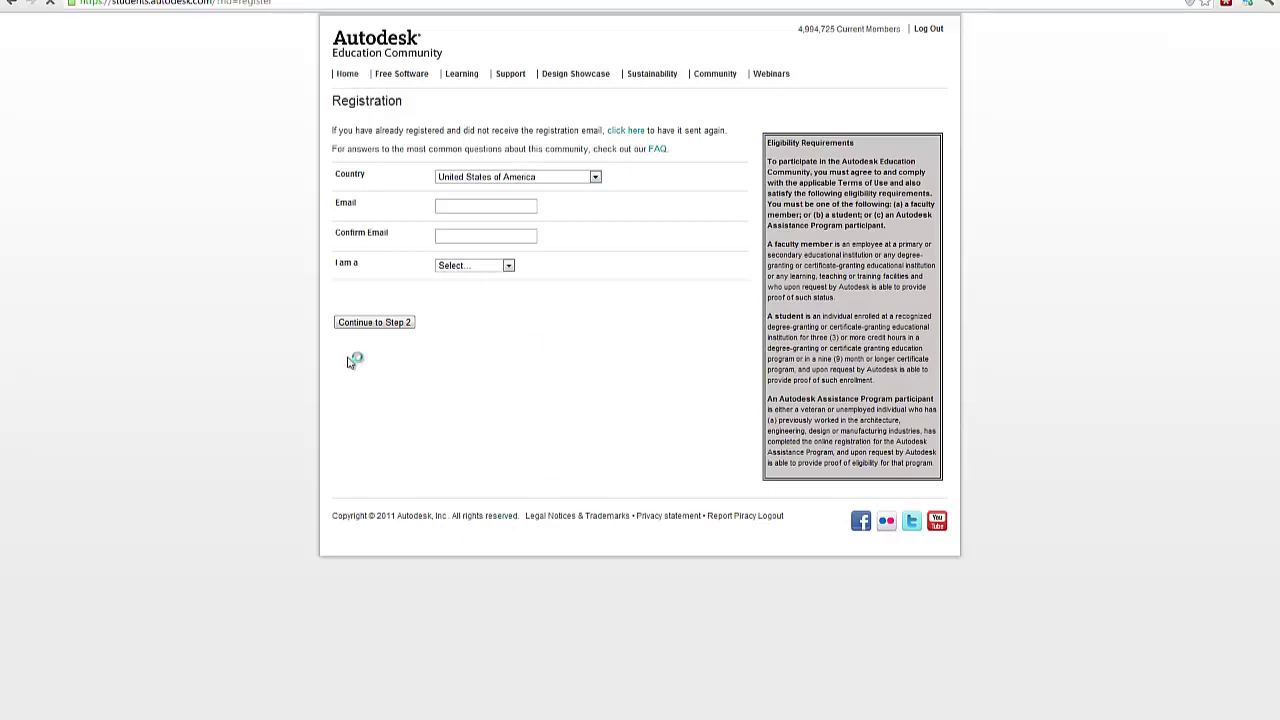
left_click(355, 78)
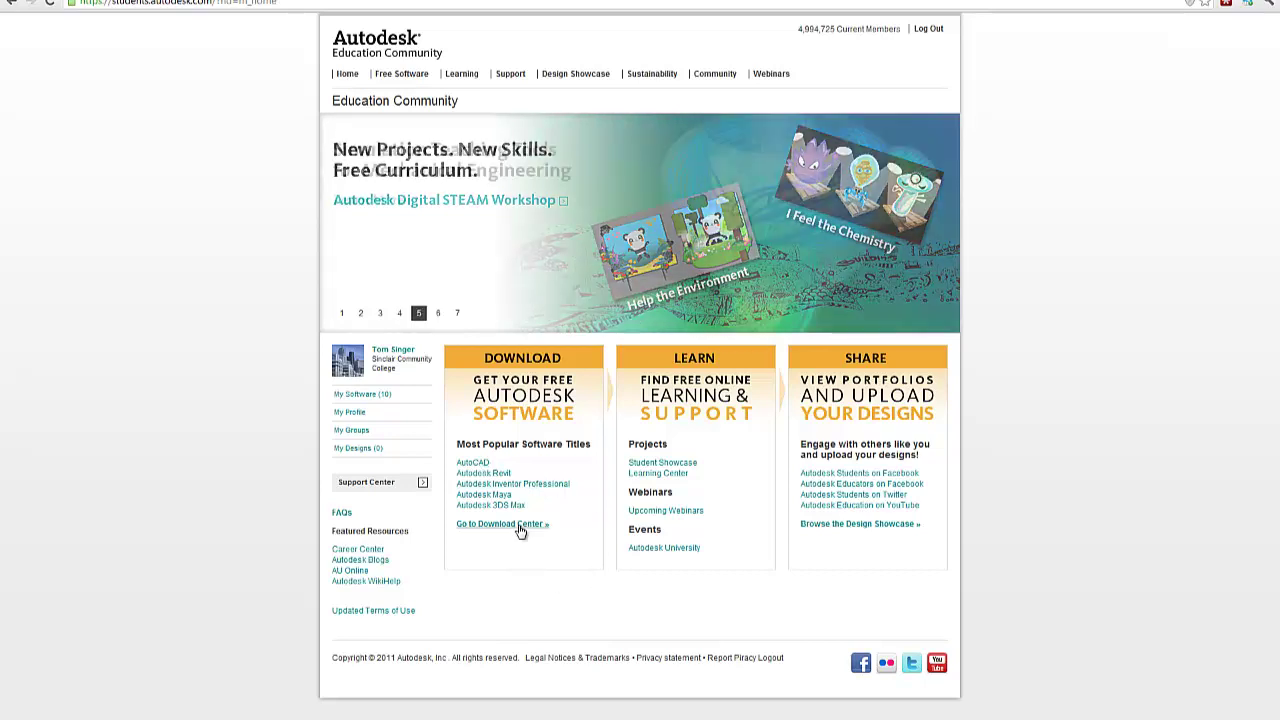
Open the Download Center and scroll down to the Autodesk Revit recommendation.
left_click(520, 524)
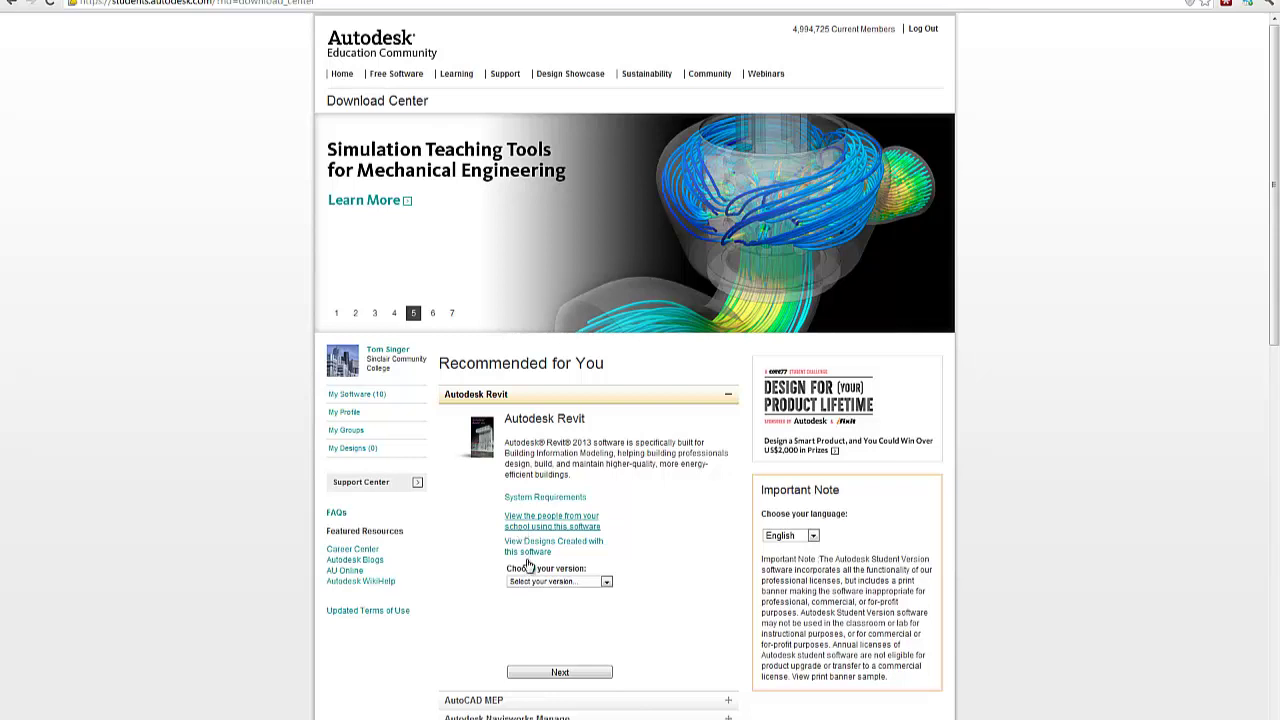
scroll(656, 610, "down", 1)
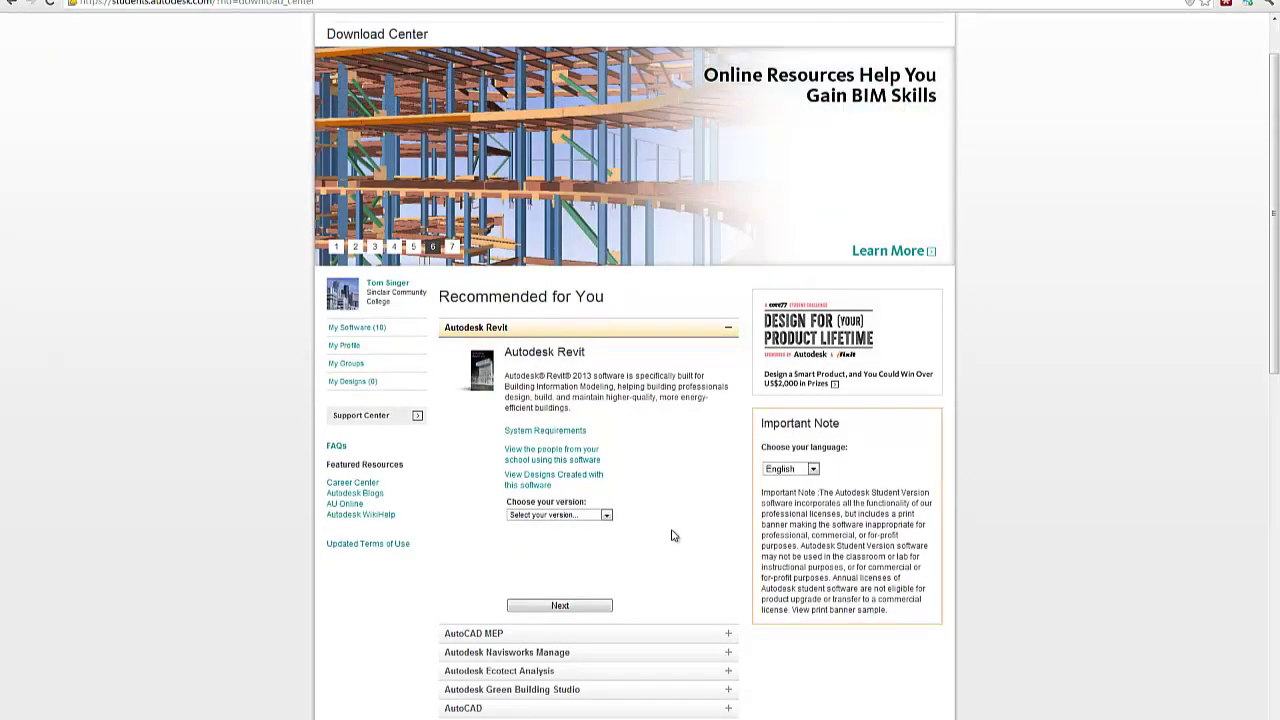
Collapse the Autodesk Revit entry and scroll down through the Product Catalog.
left_click(728, 328)
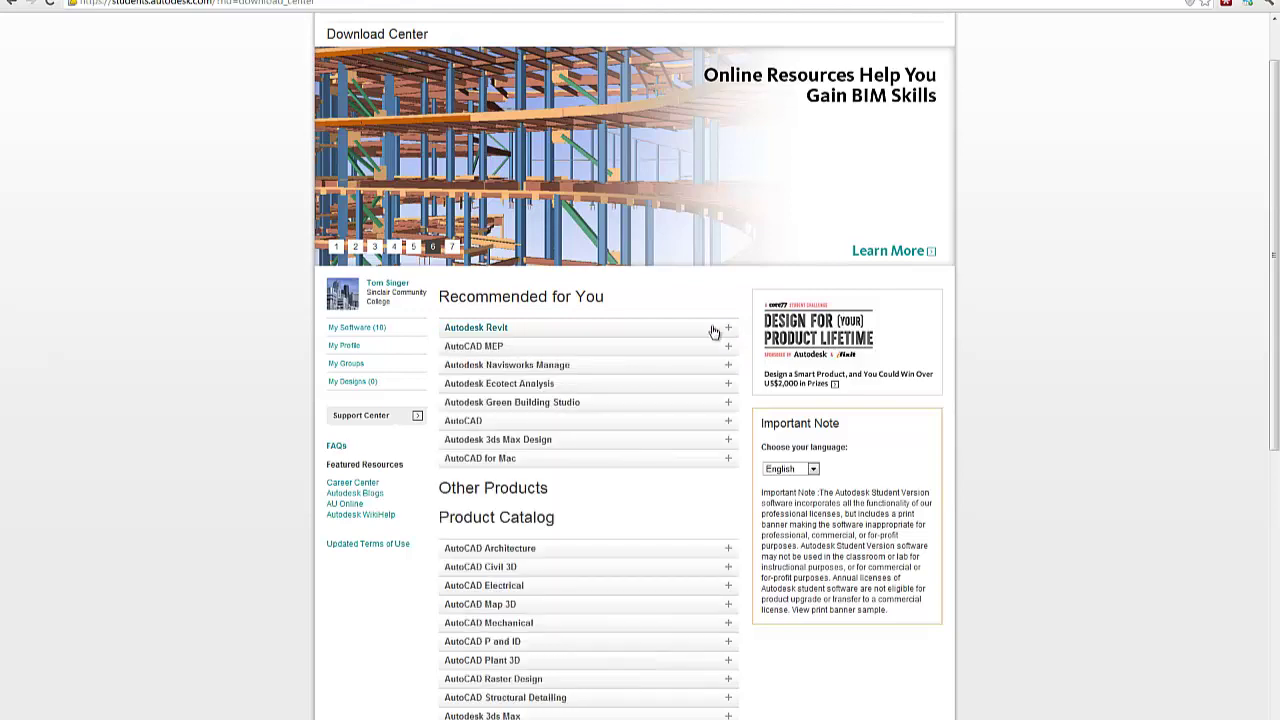
scroll(674, 483, "down", 3)
scroll(738, 475, "down", 3)
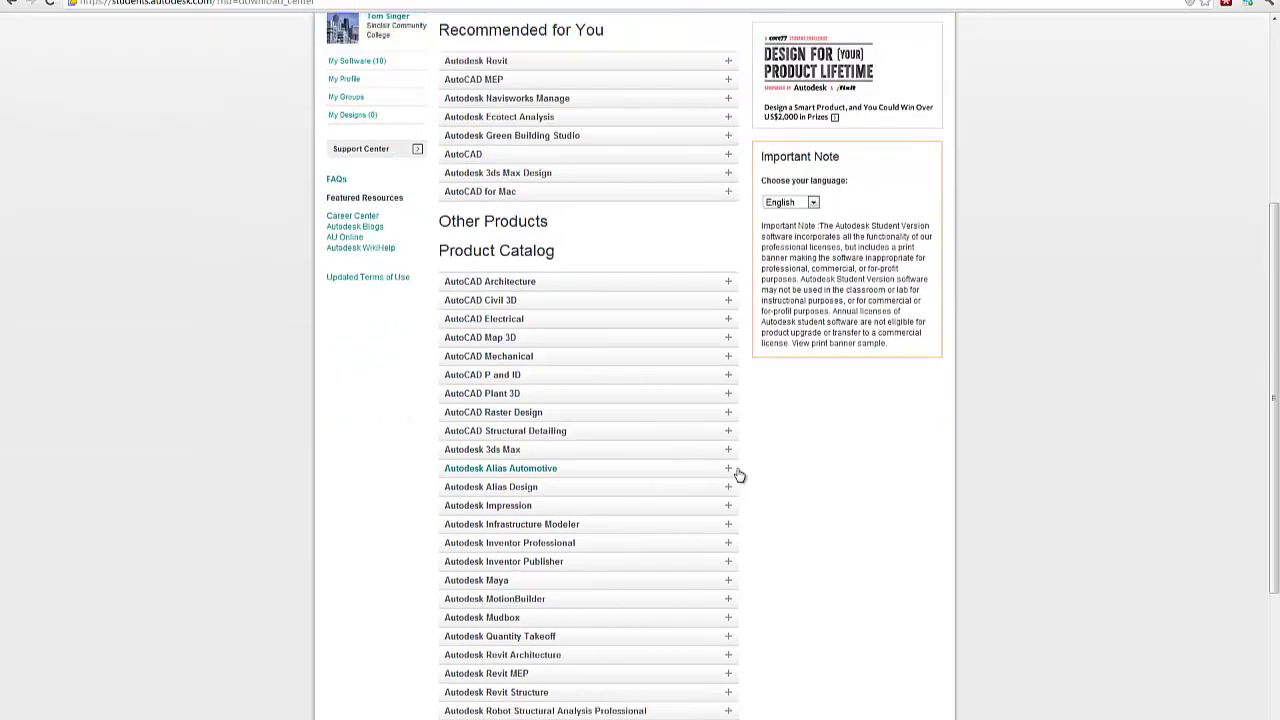
scroll(738, 475, "down", 2)
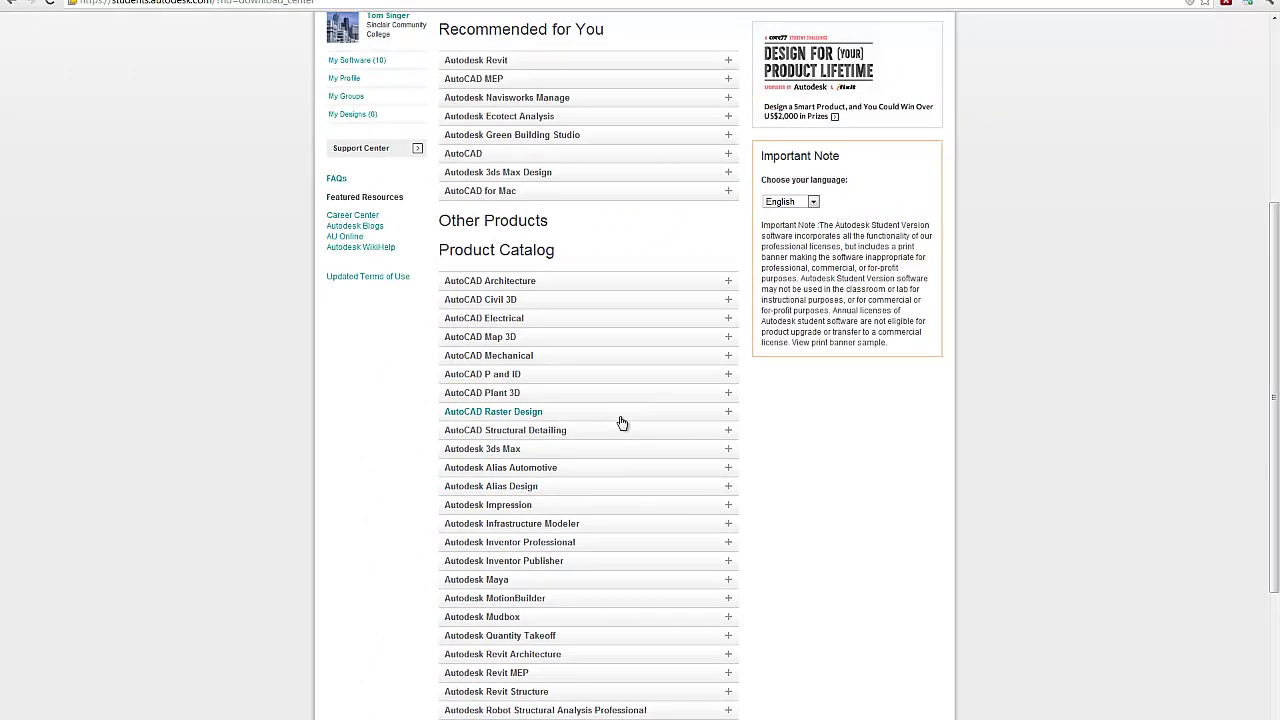
scroll(621, 423, "down", 1)
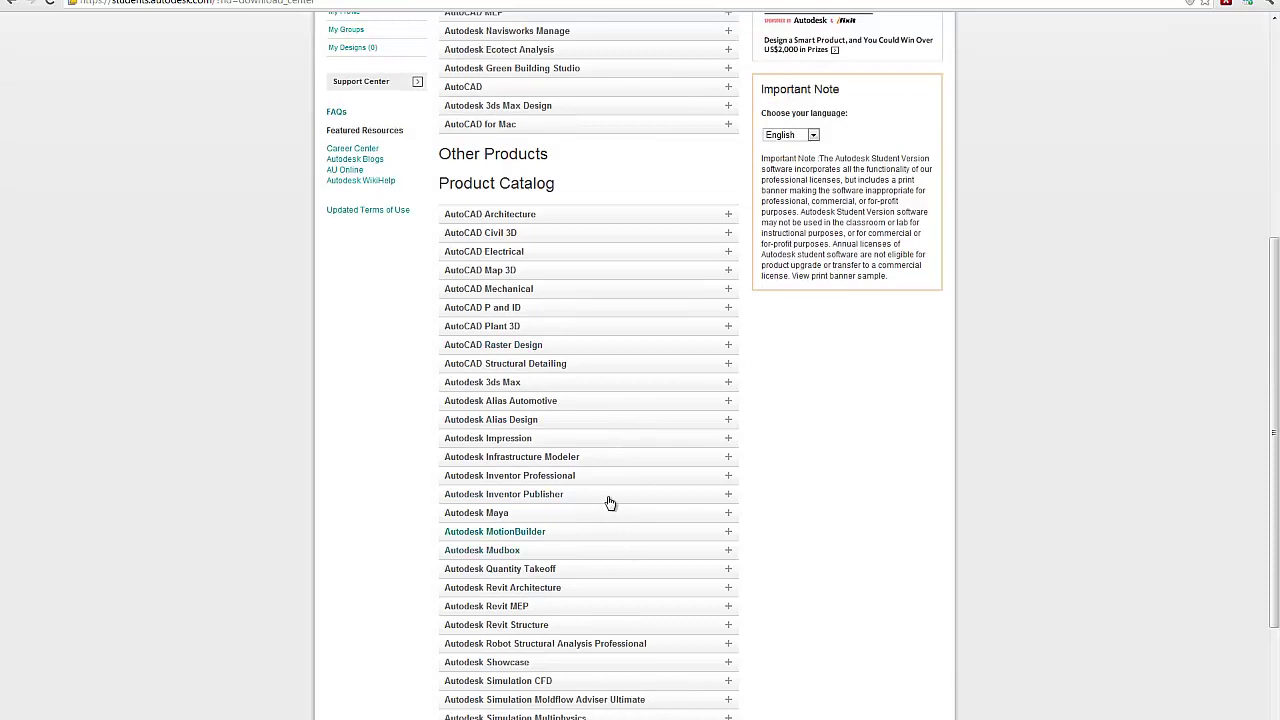
Expand Autodesk Inventor Professional and submit version 2013, English, Windows 64bit.
left_click(728, 477)
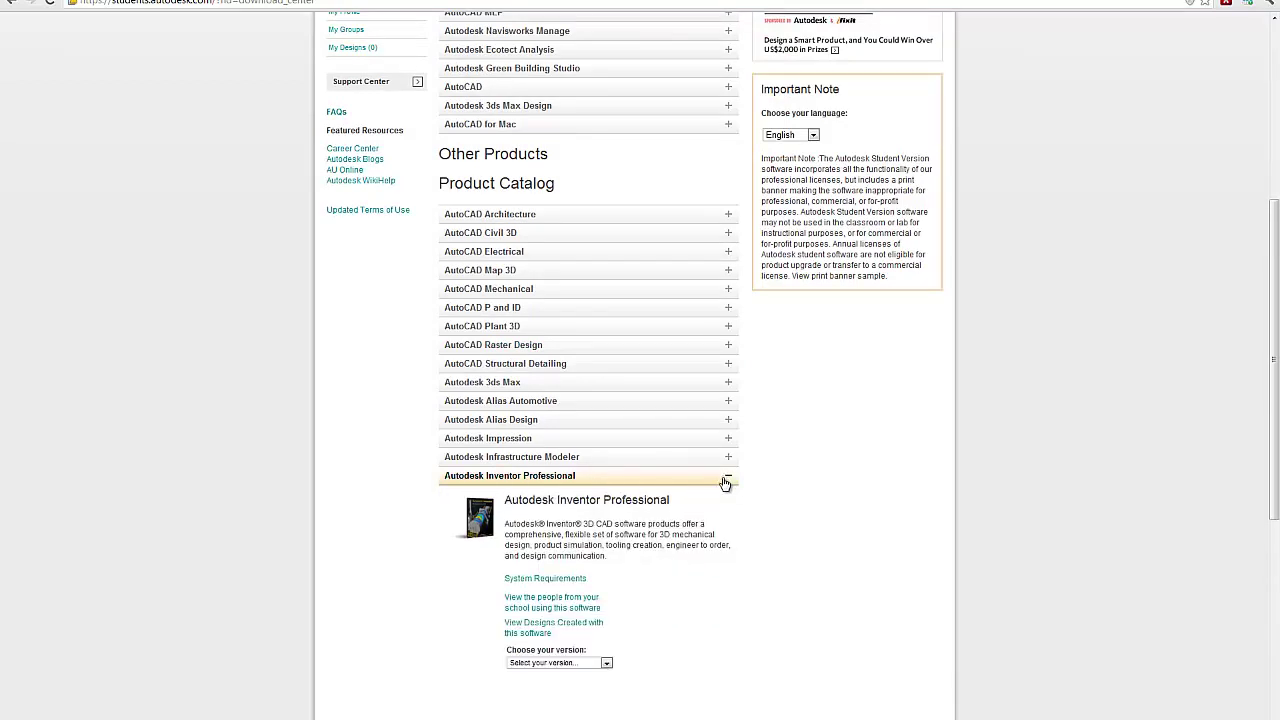
scroll(730, 481, "down", 2)
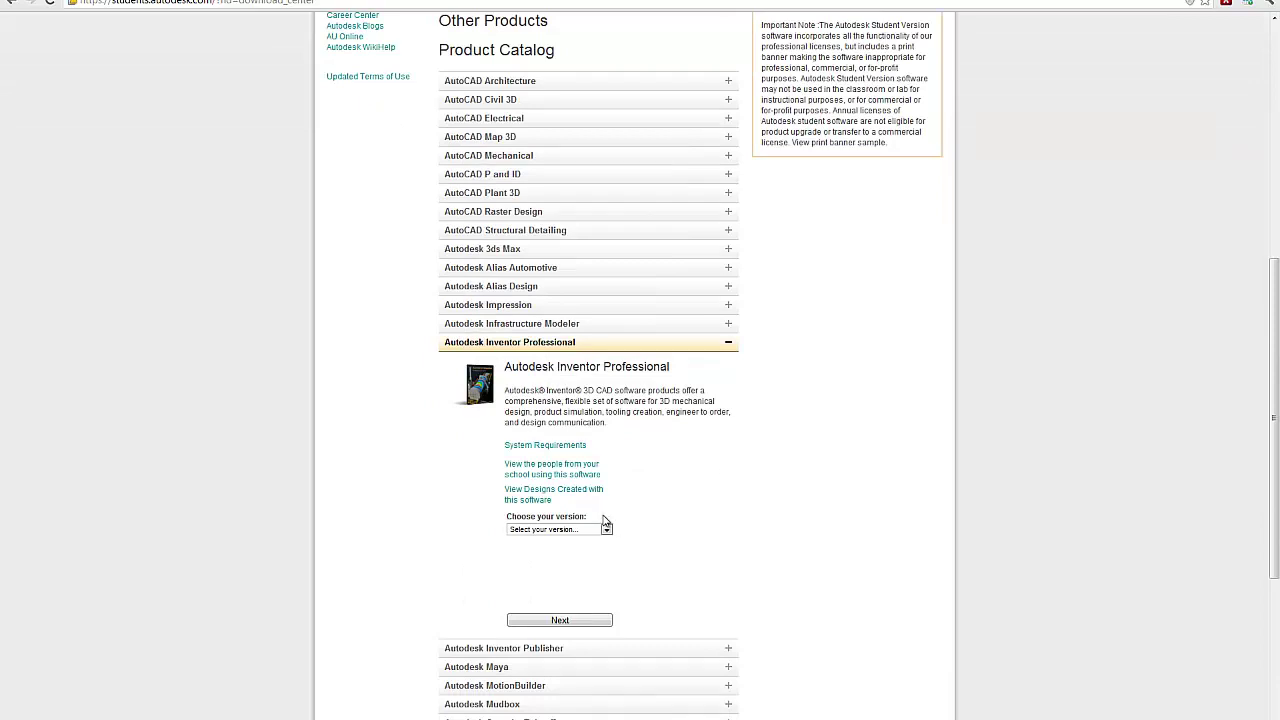
scroll(697, 484, "down", 1)
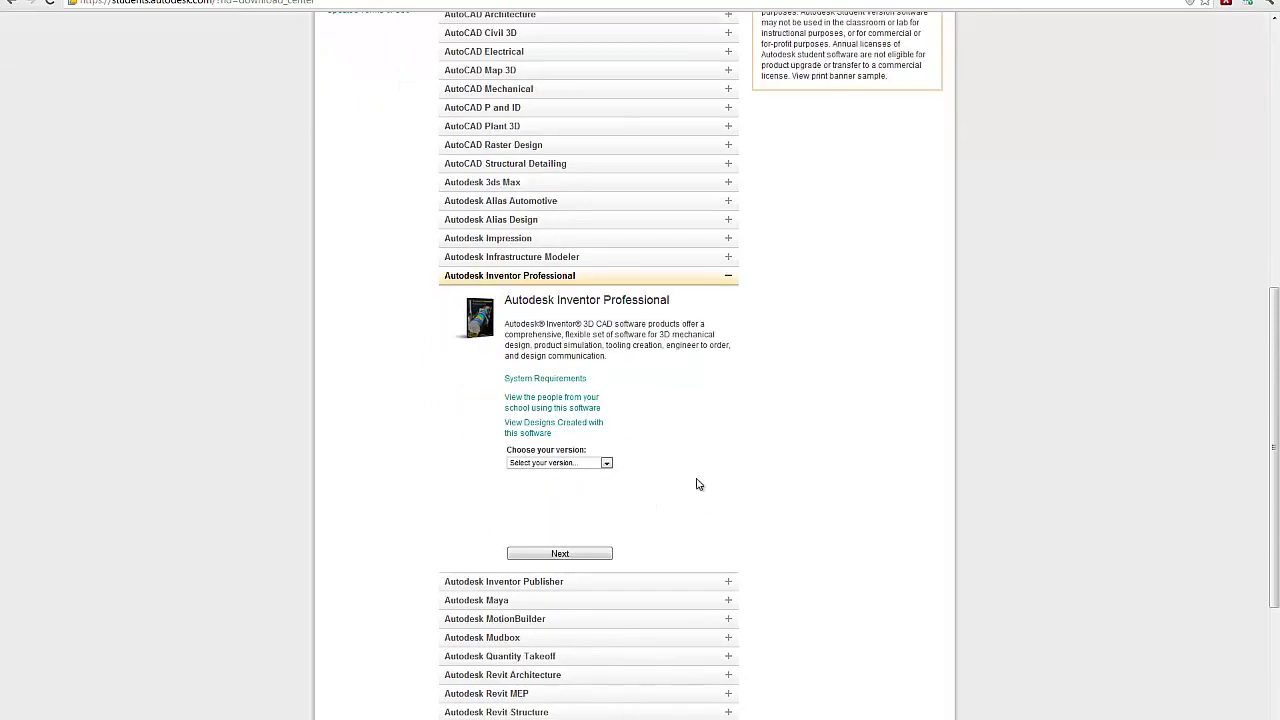
left_click(607, 464)
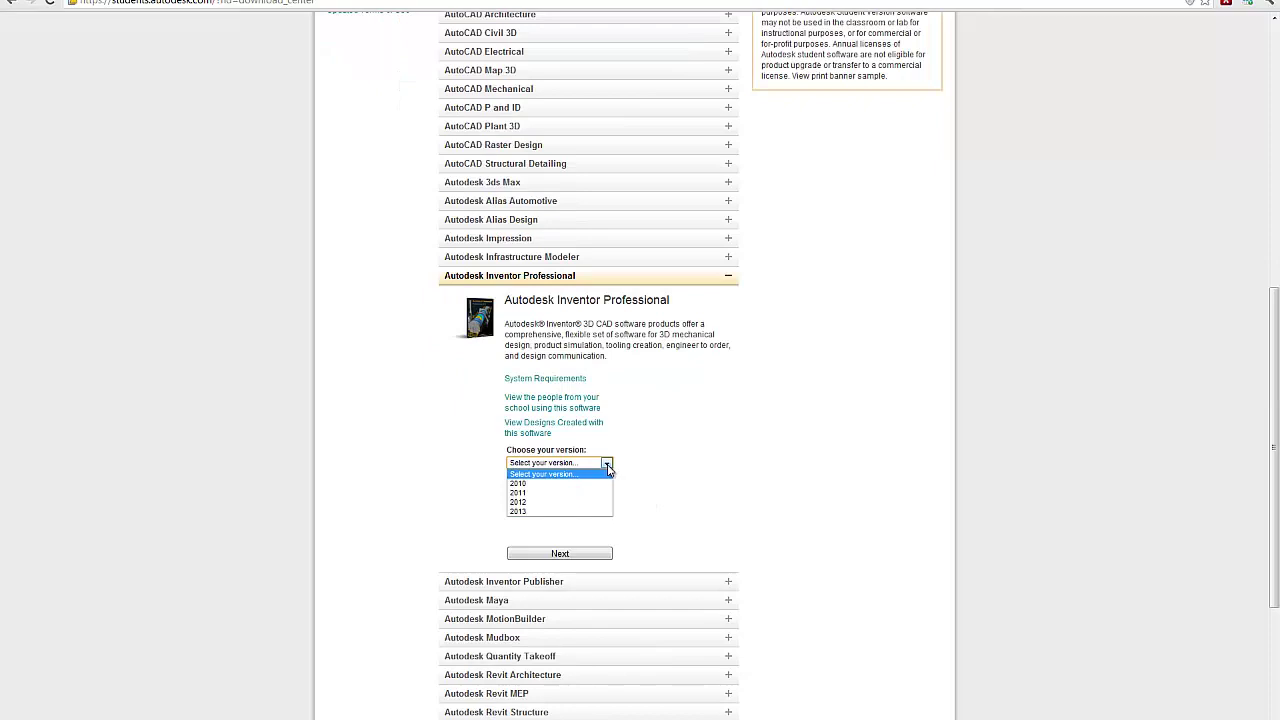
left_click(516, 511)
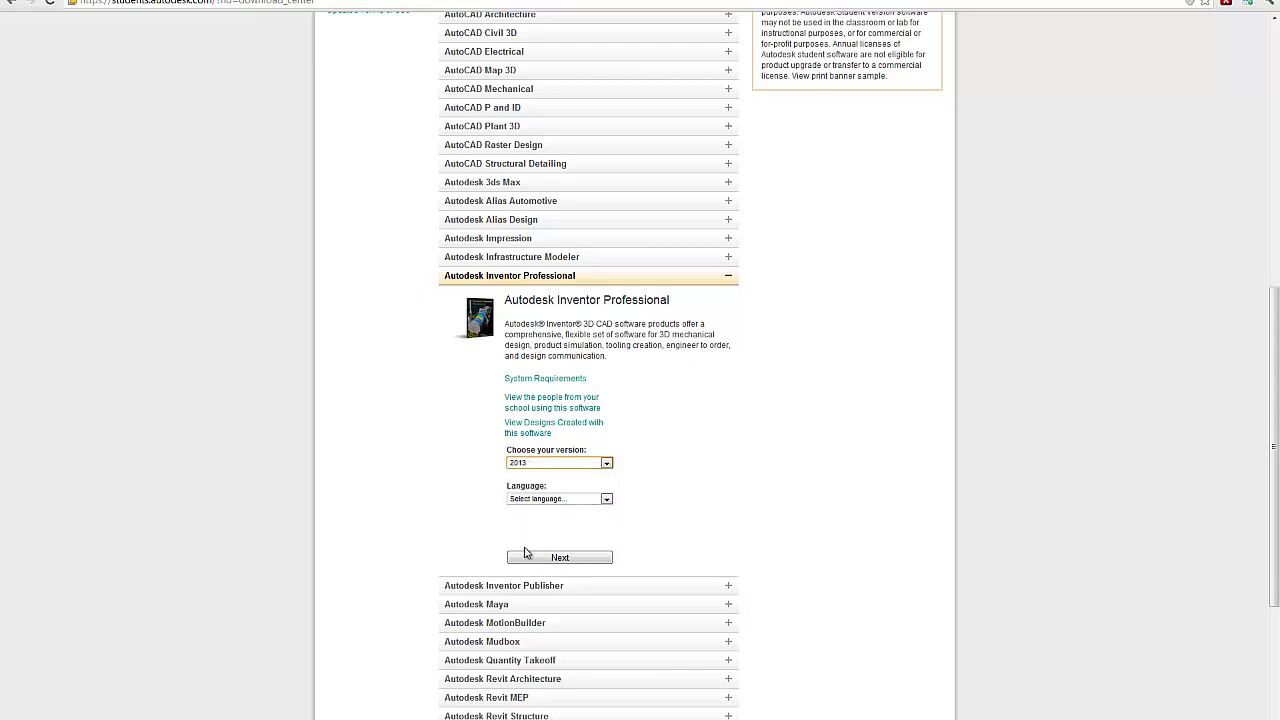
left_click(557, 499)
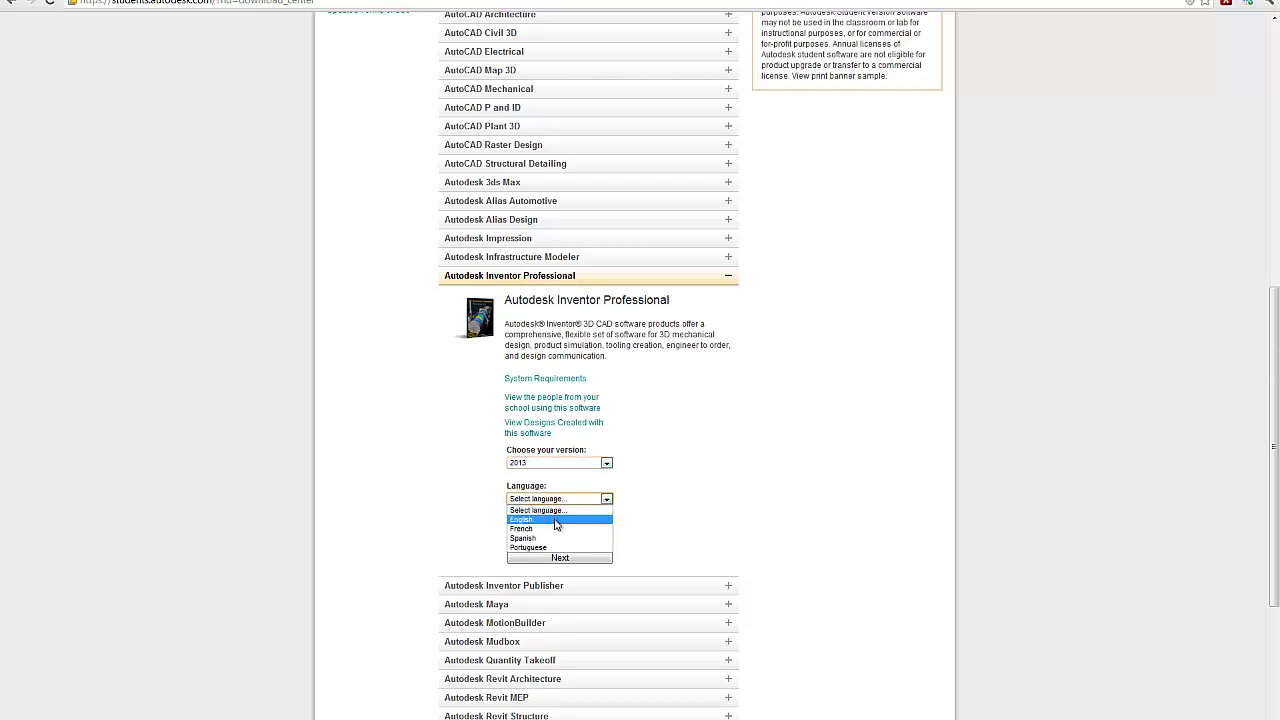
left_click(555, 516)
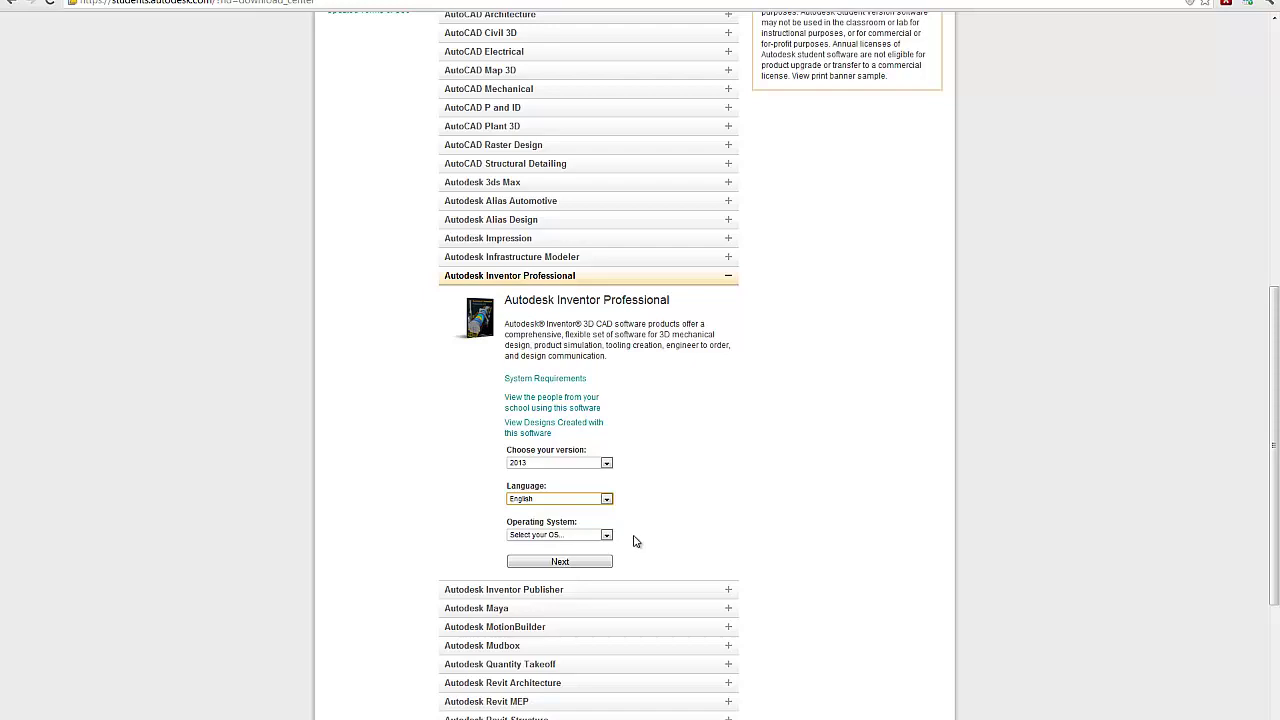
left_click(606, 536)
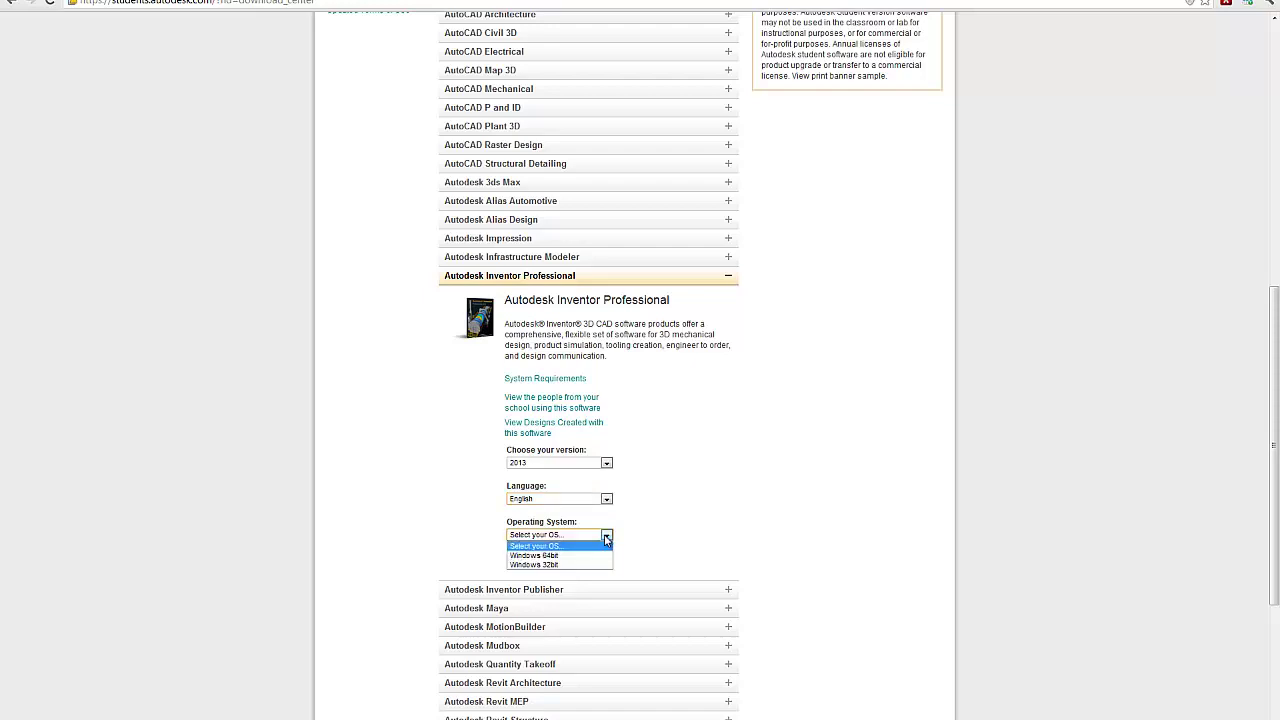
left_click(586, 556)
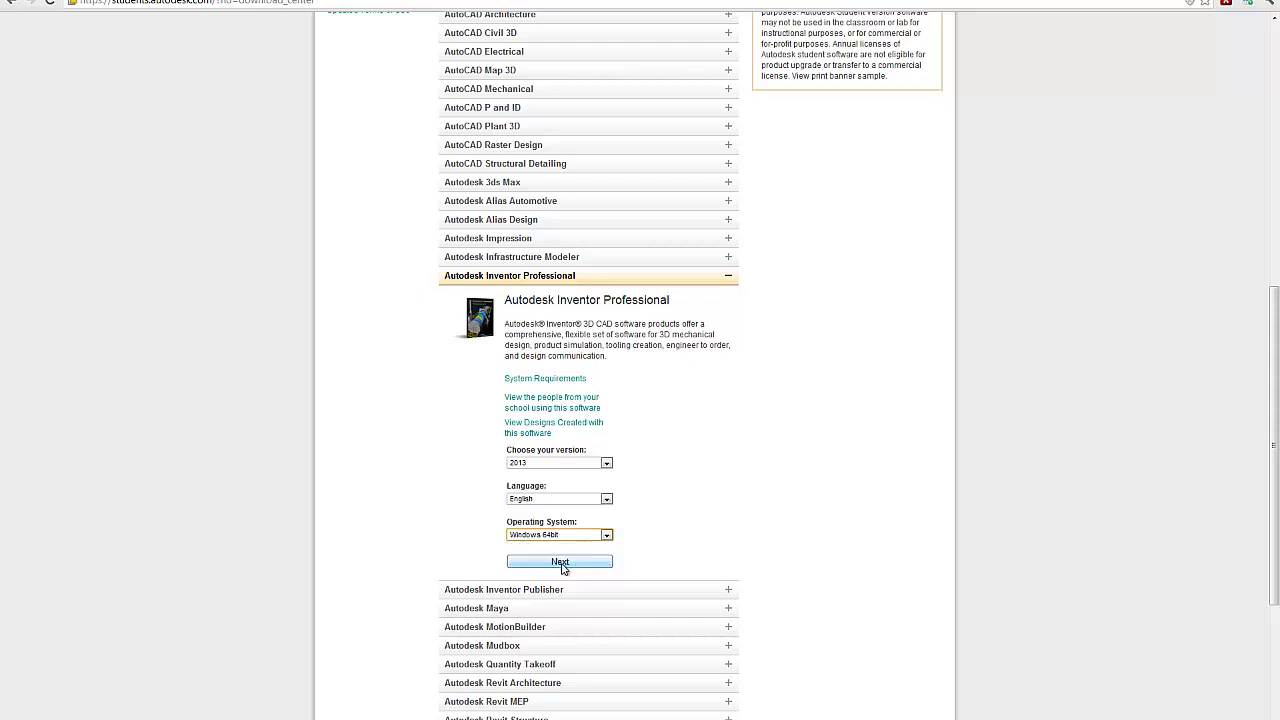
left_click(561, 563)
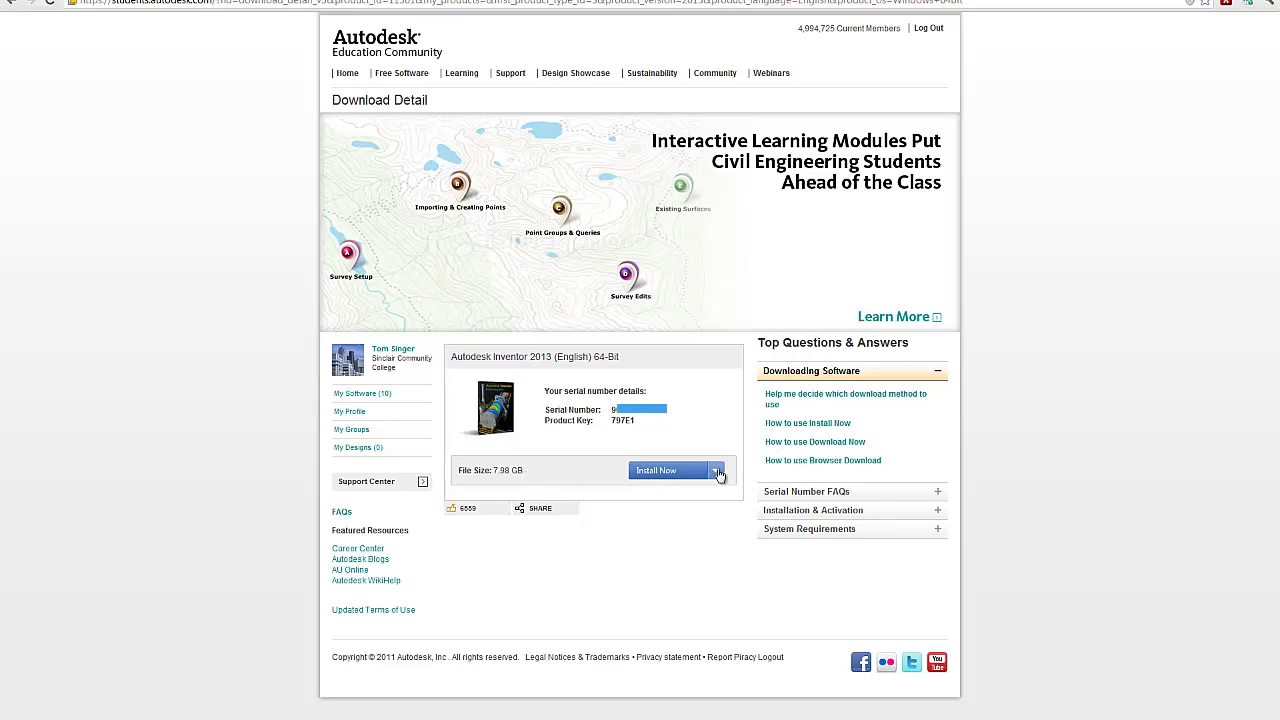
Show the download method options beside Install Now for Inventor 2013 64-Bit.
left_click(718, 474)
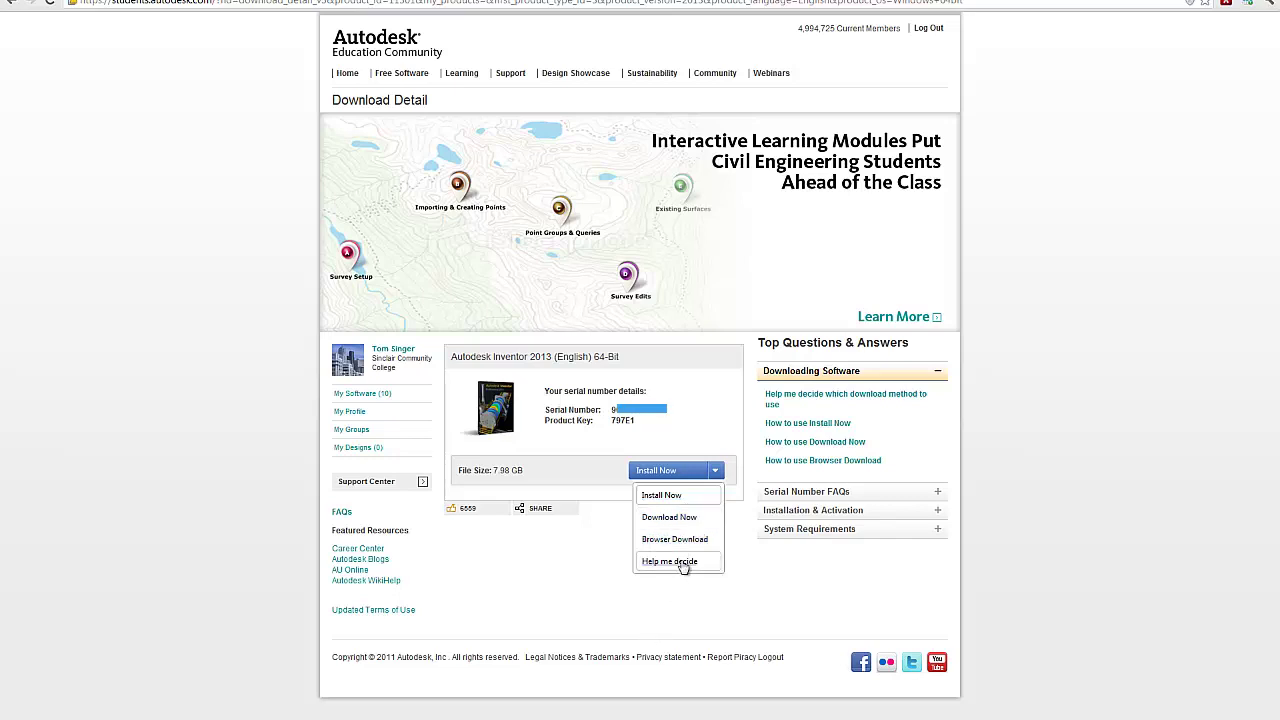
Review the Install Now, Download Now, Browser Download and Help me decide options, then close the list.
left_click(683, 522)
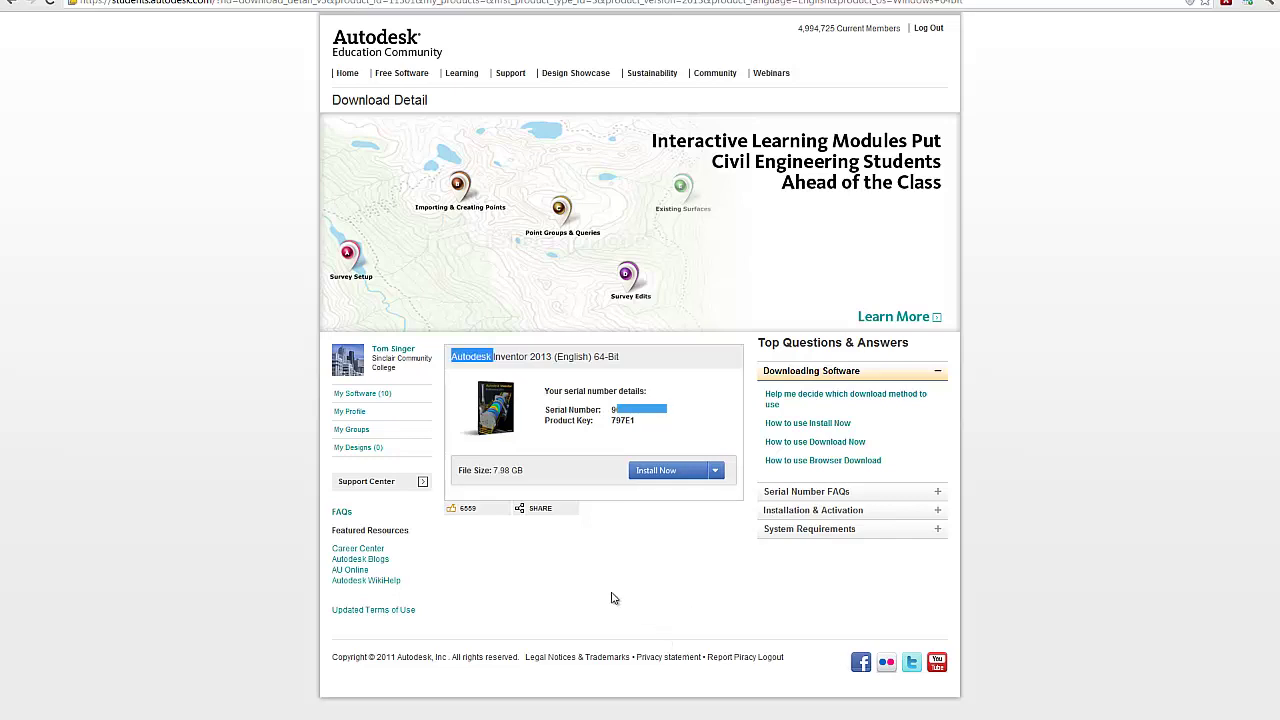
left_click(675, 539)
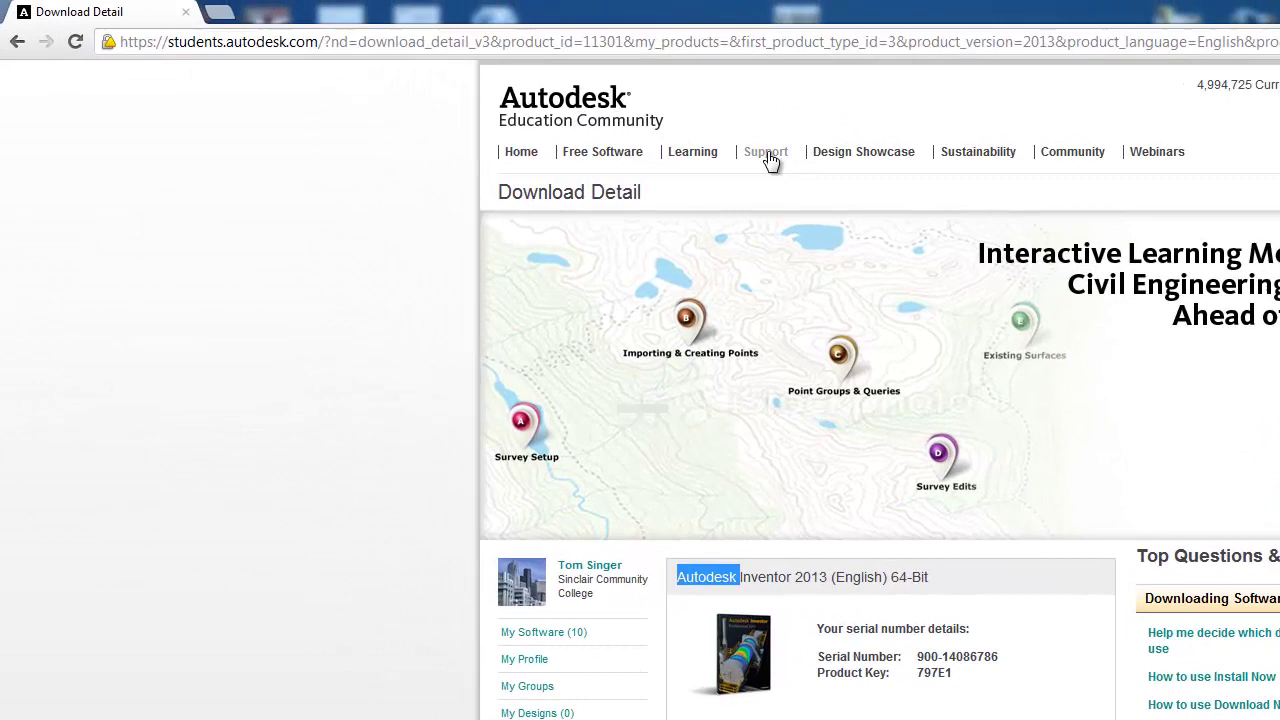
Open the Ask Autodesk chat from Support, move it to the centre, and ask about Installation.
left_click(767, 156)
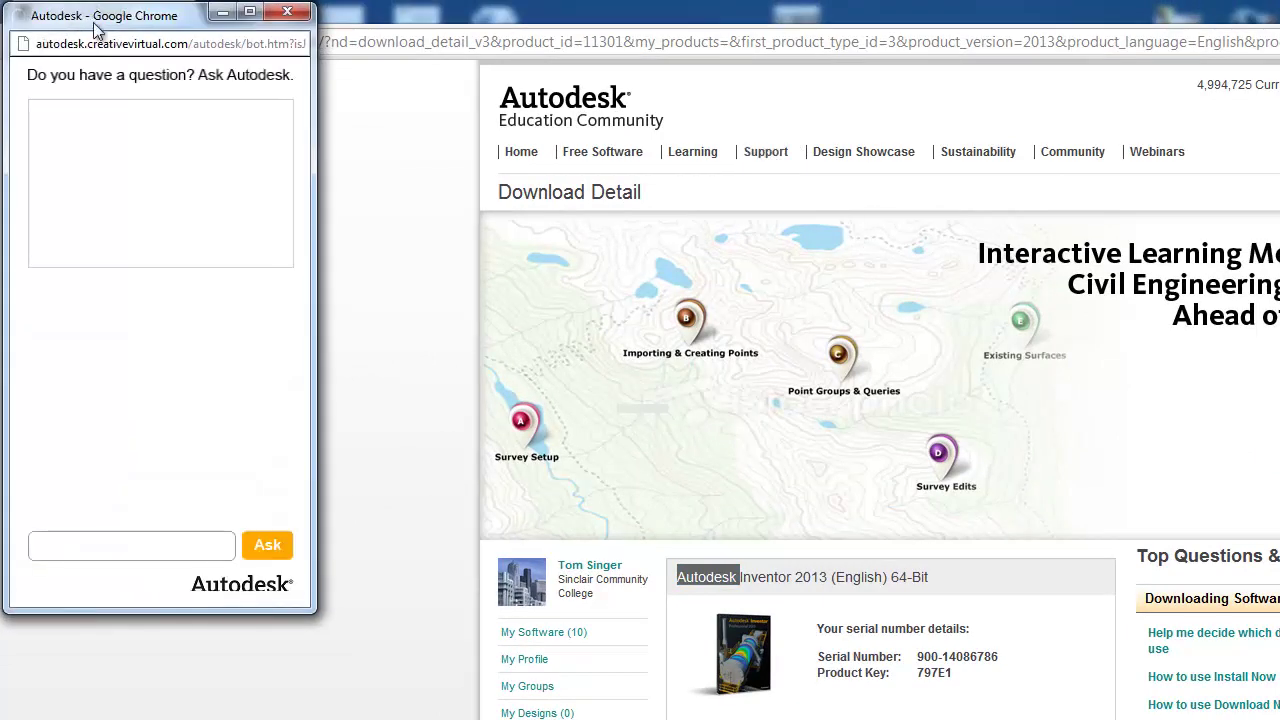
left_click_drag(97, 30, 717, 140)
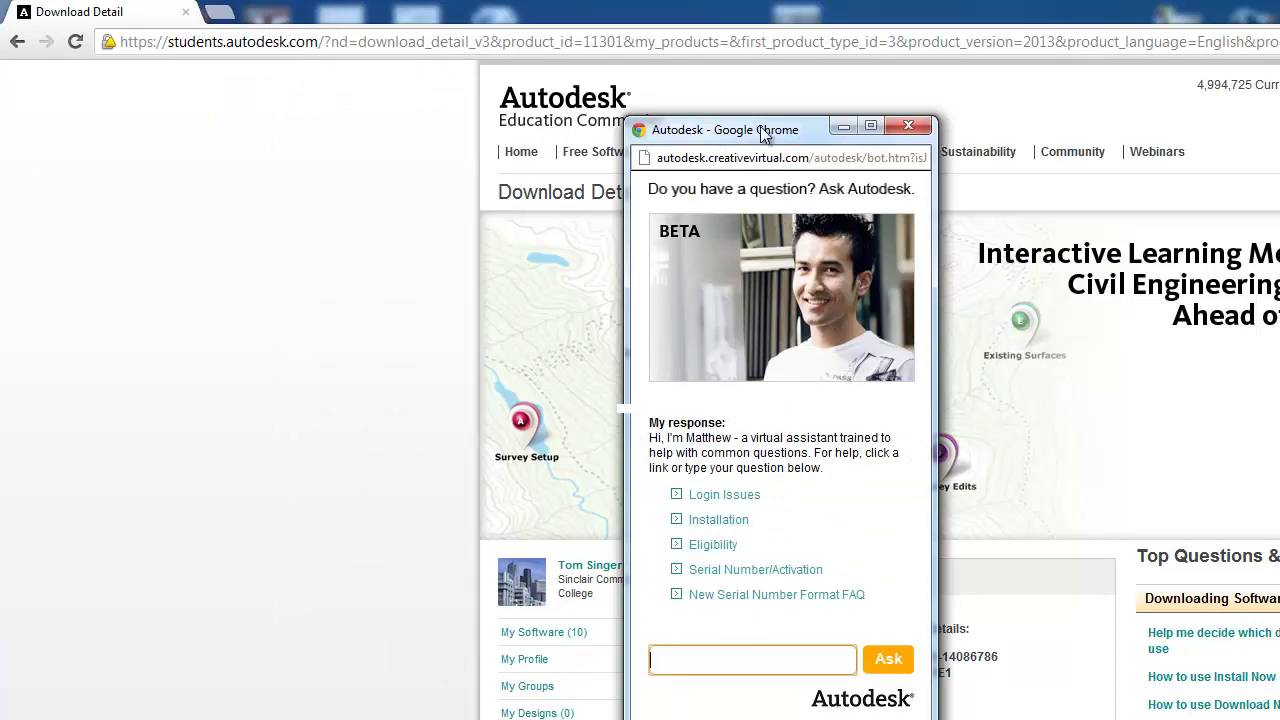
left_click_drag(763, 128, 840, 142)
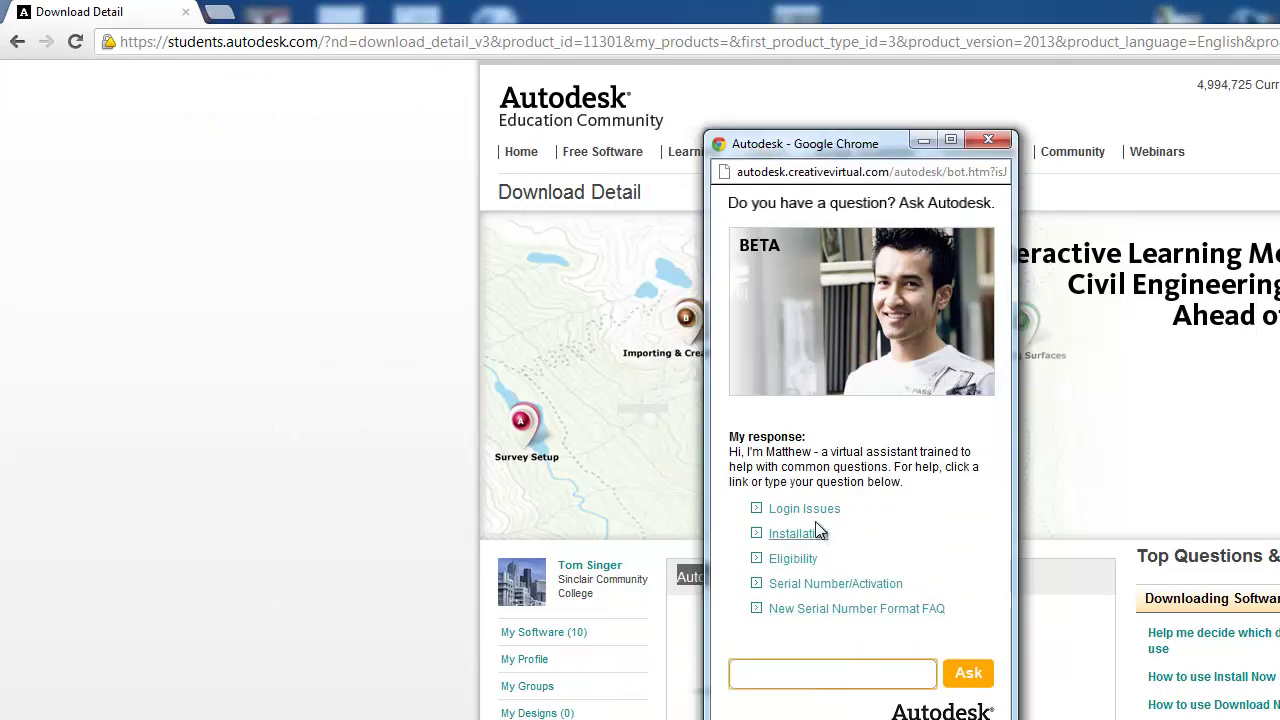
left_click(757, 534)
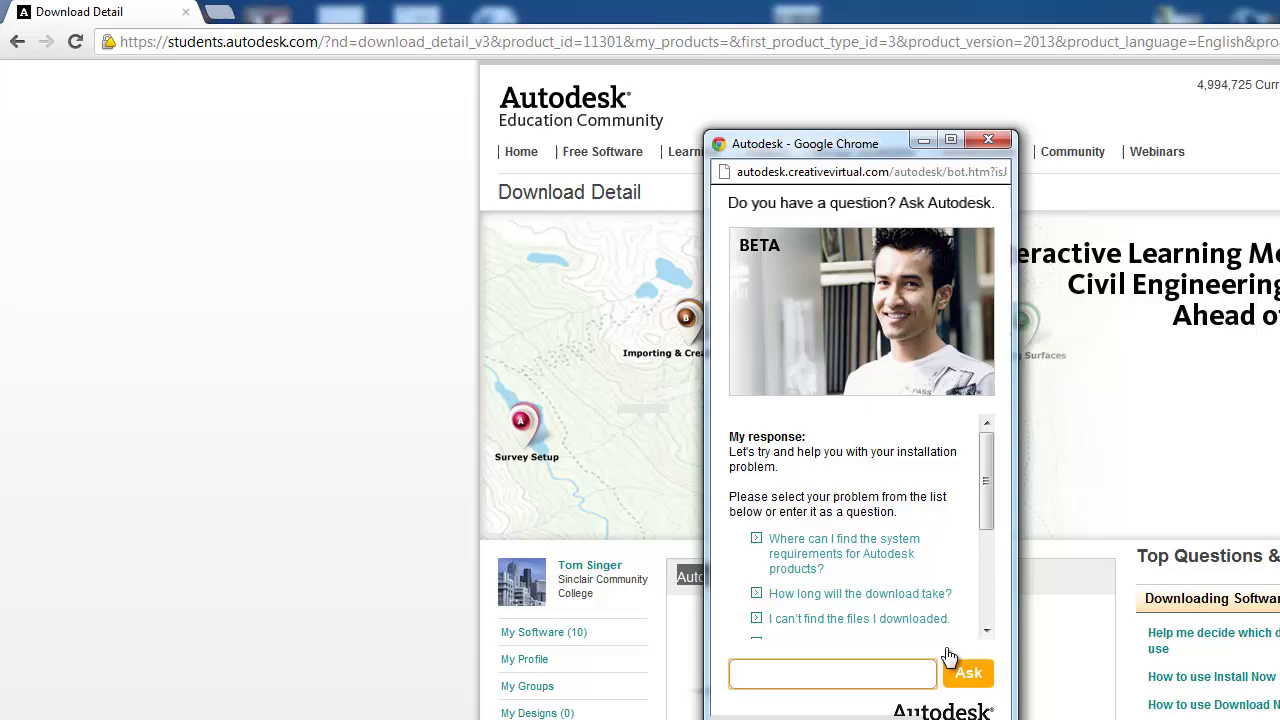
left_click_drag(986, 460, 985, 507)
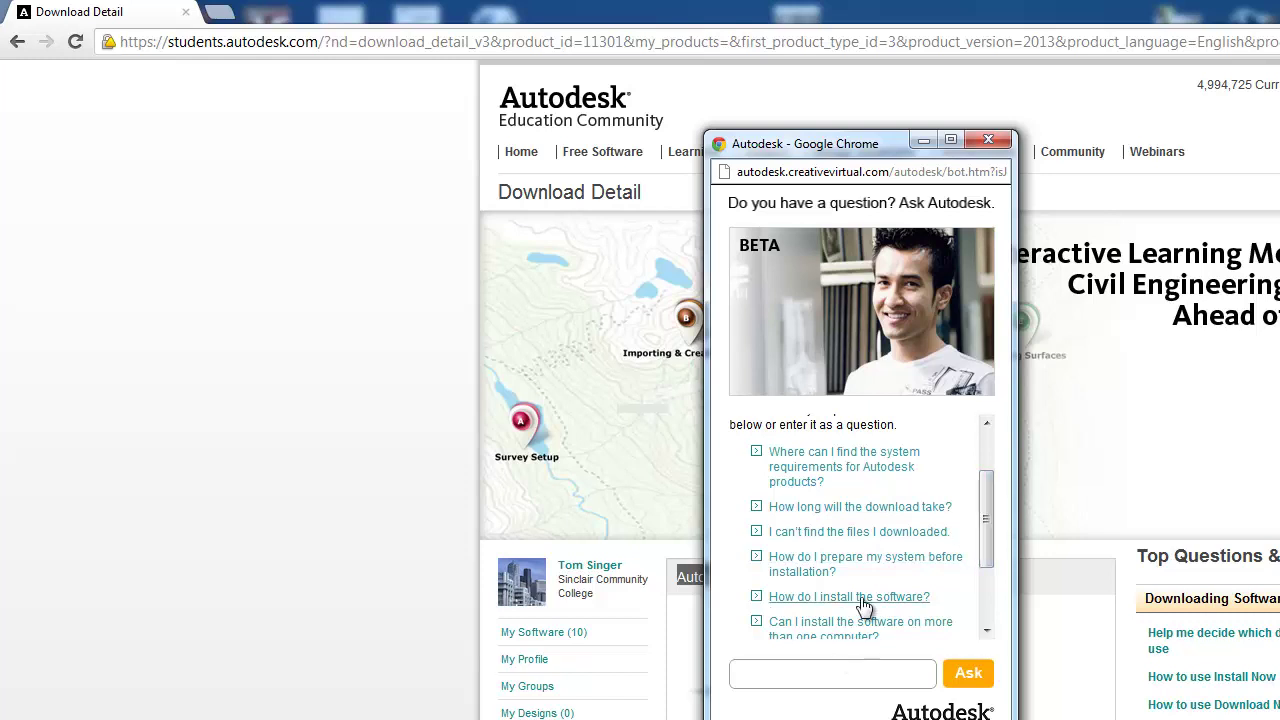
mouse_move(985, 512)
left_mouse_down()
mouse_move(985, 540)
mouse_move(994, 506)
left_mouse_up()
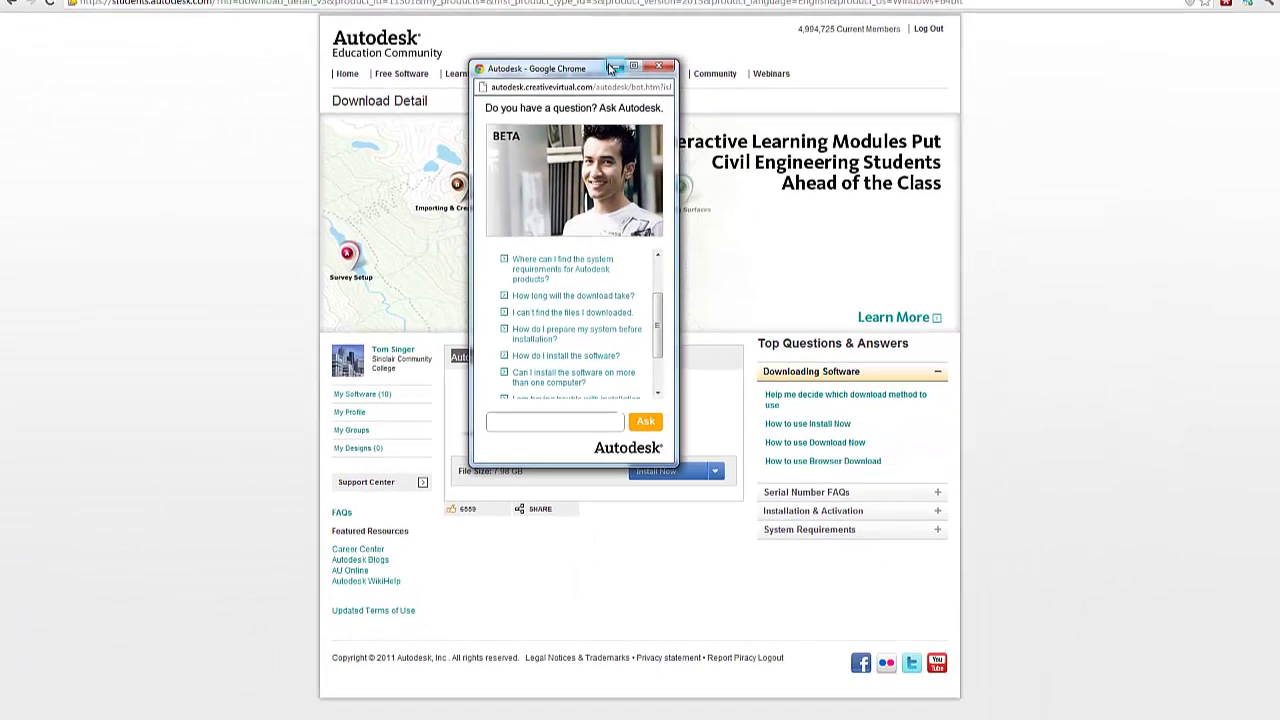
Minimize the chat and browse the Learning Center's Video Tutorials playlists.
left_click(923, 140)
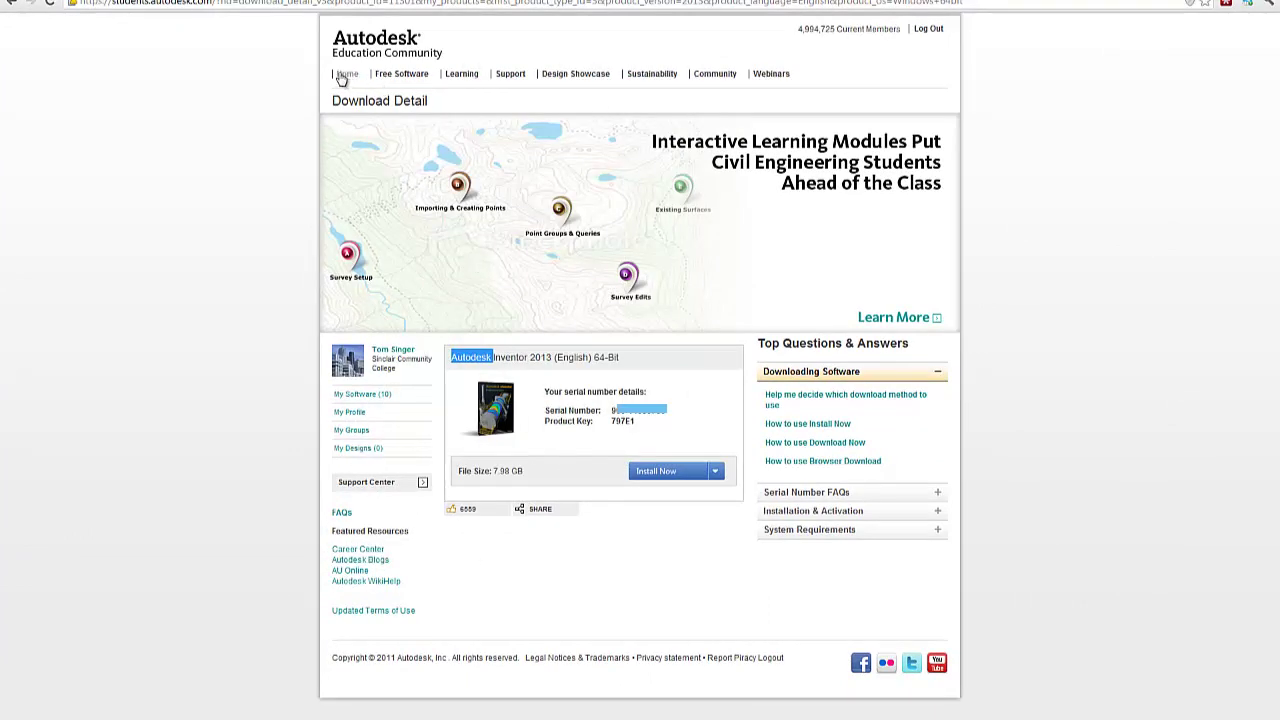
left_click(555, 82)
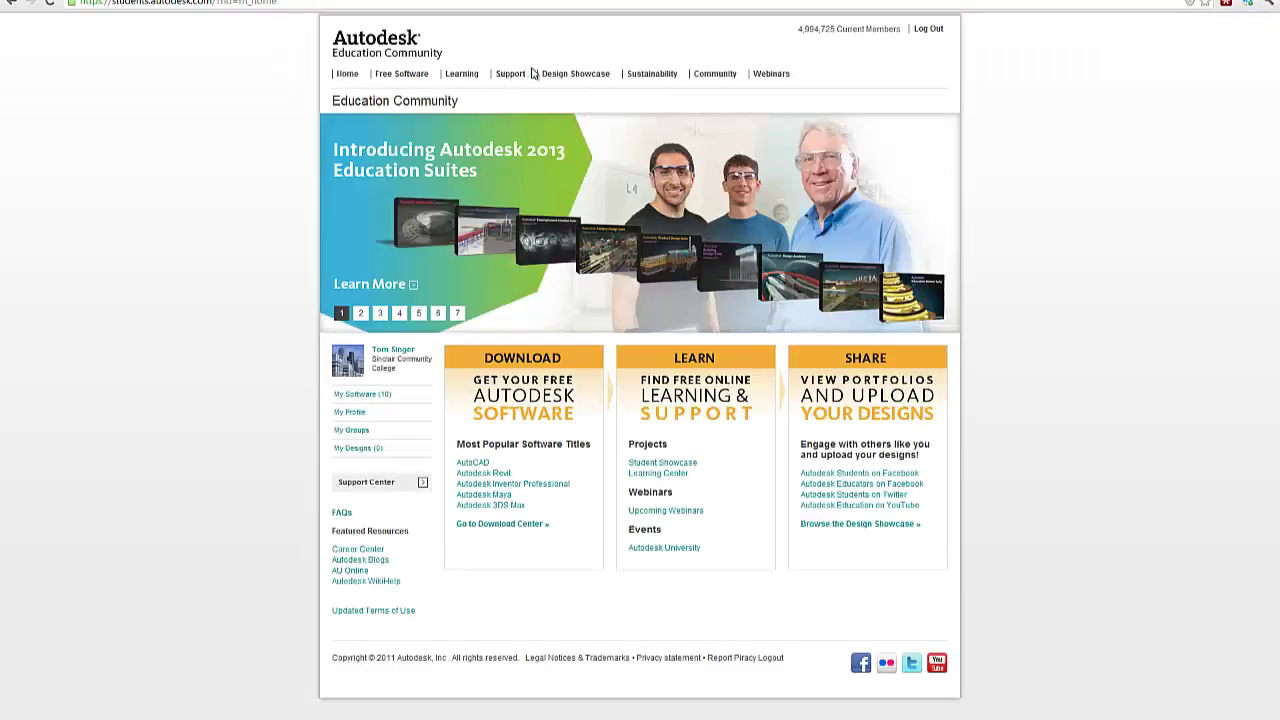
left_click(461, 83)
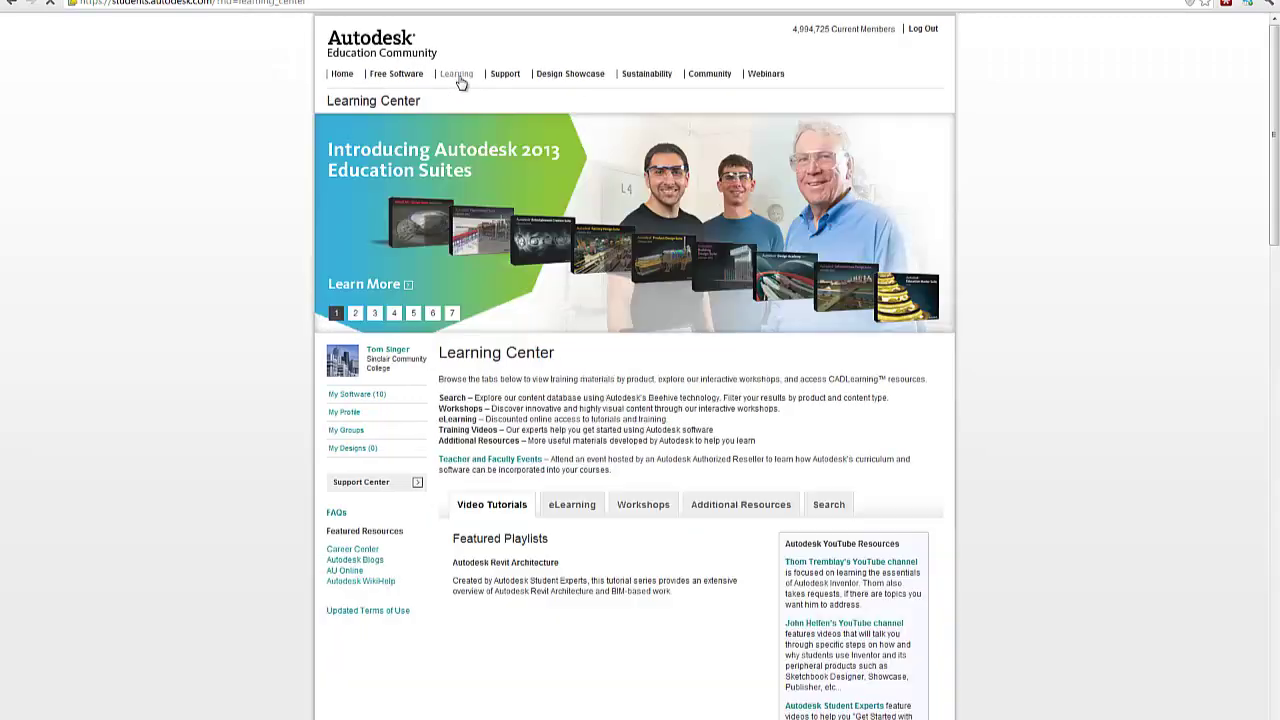
scroll(722, 433, "down", 1)
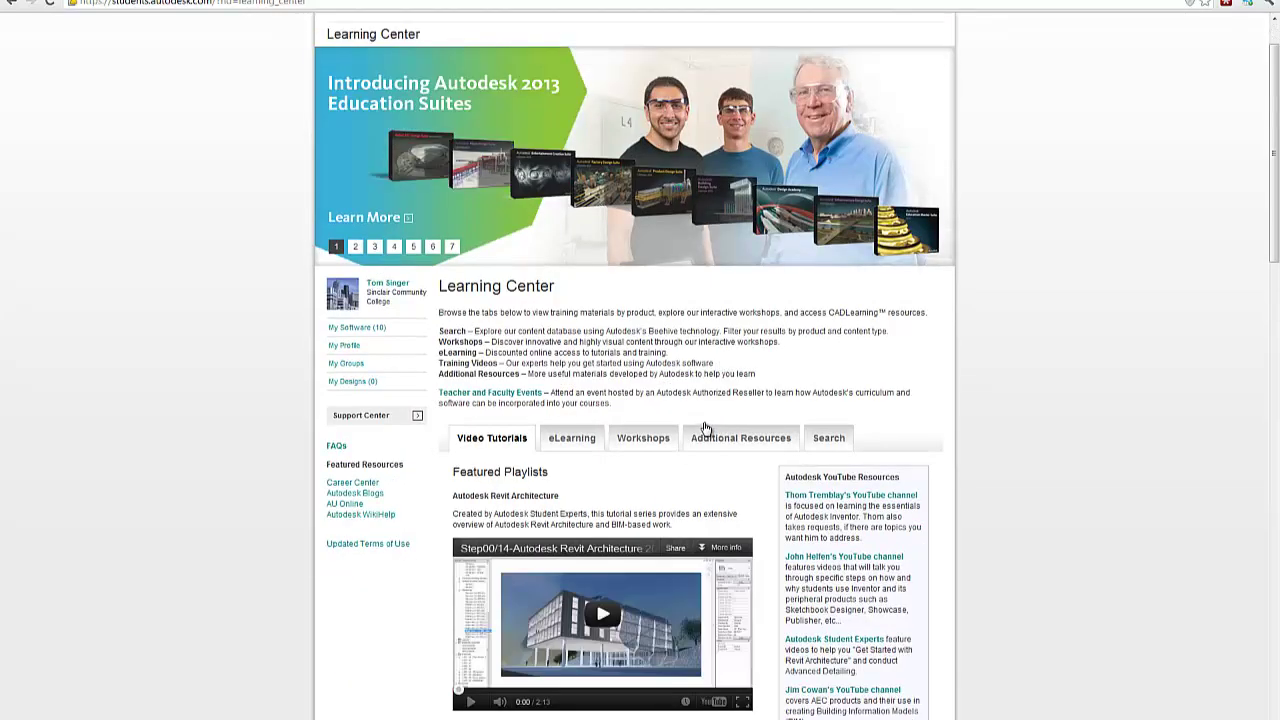
scroll(703, 429, "down", 2)
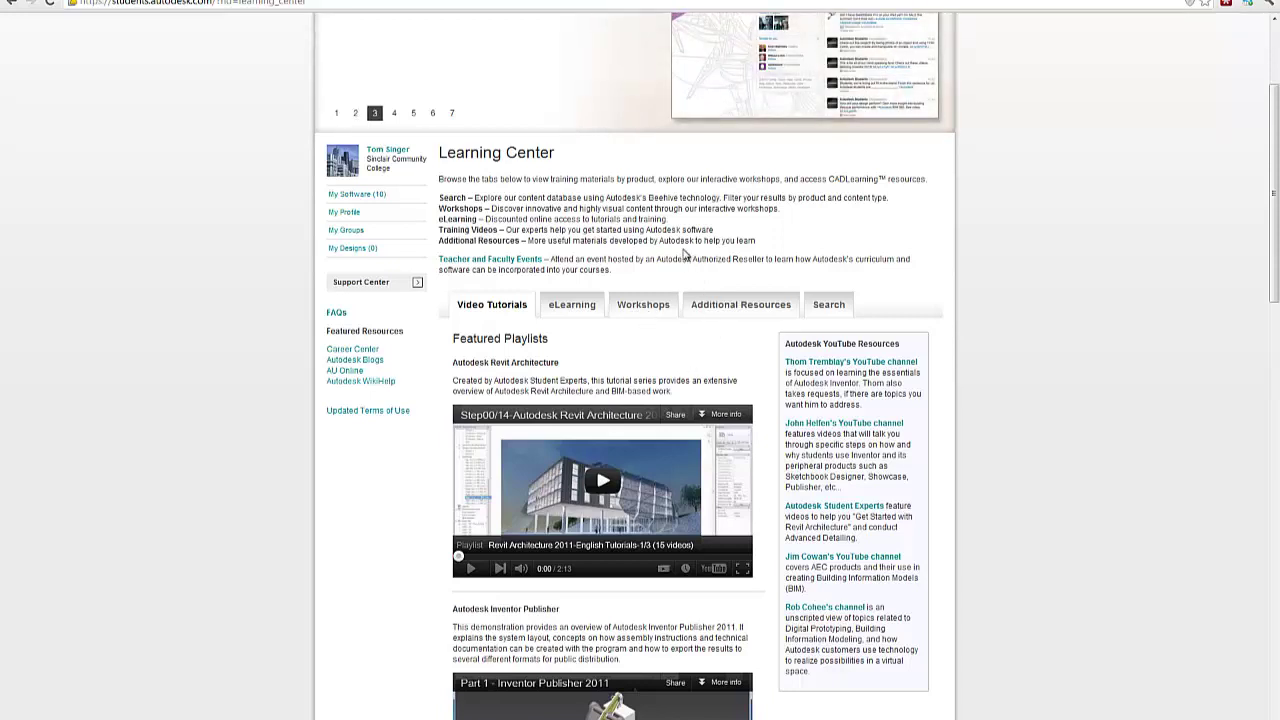
scroll(636, 354, "up", 2)
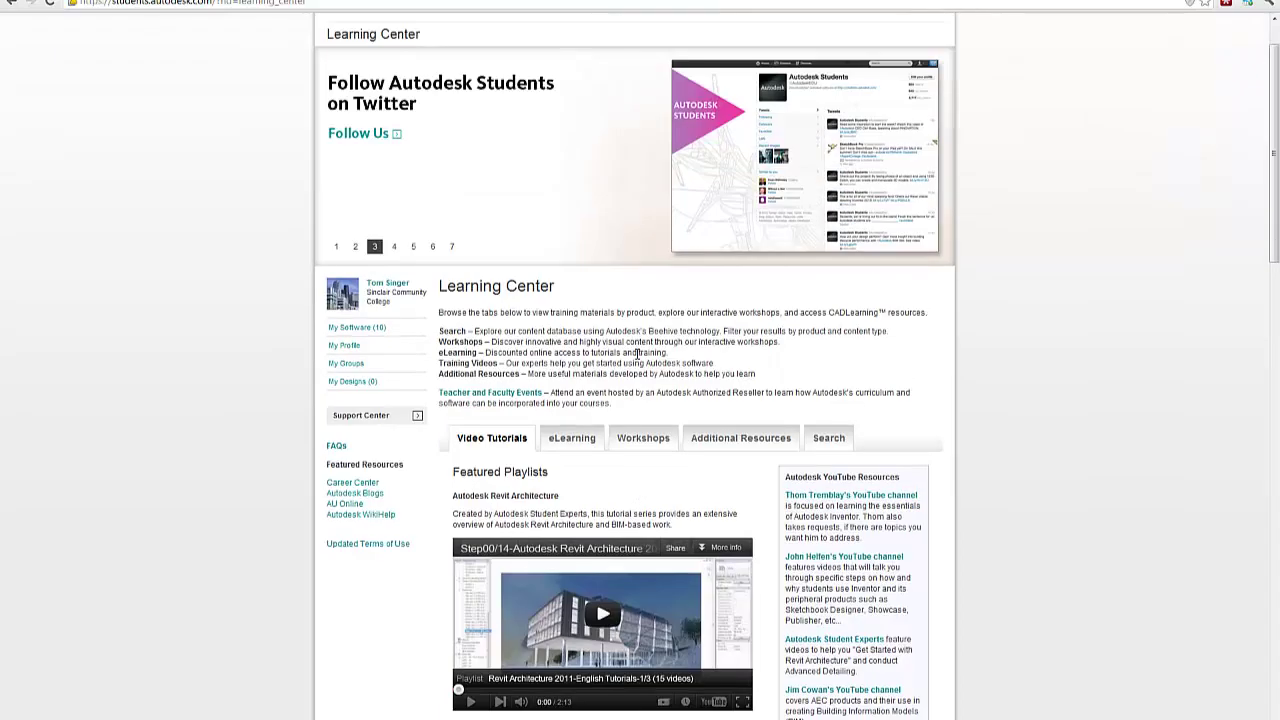
scroll(636, 354, "down", 4)
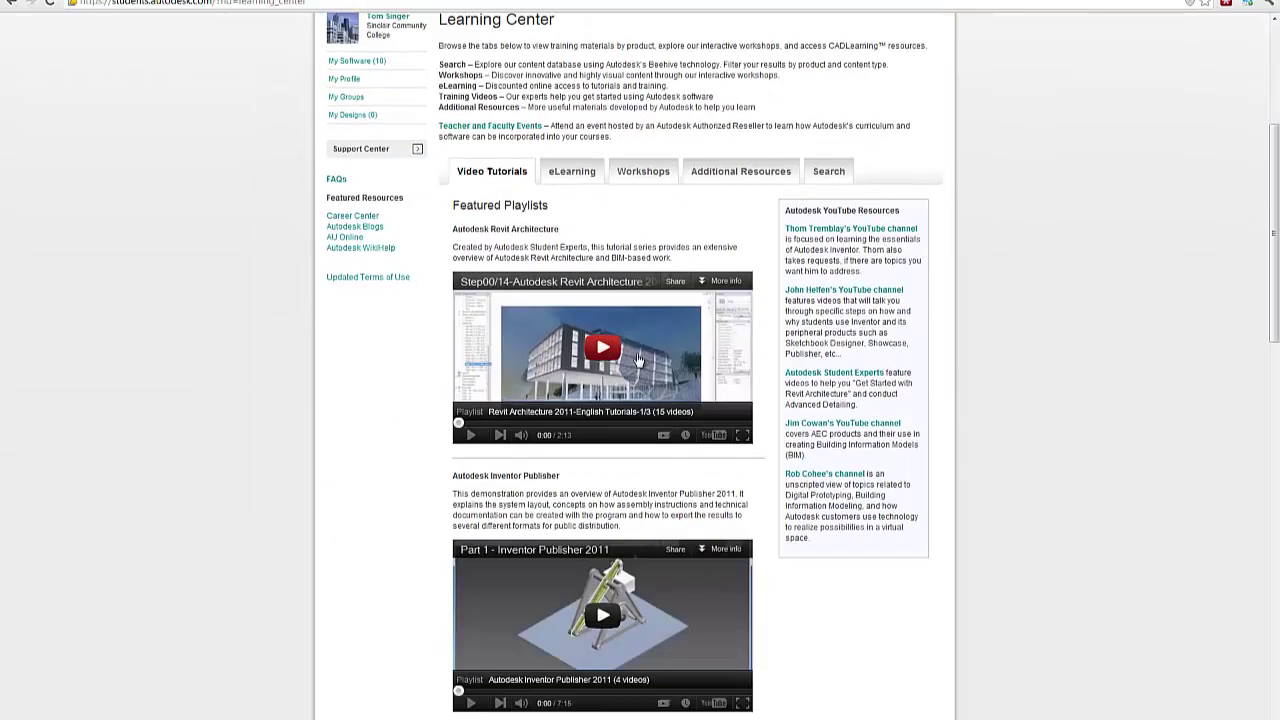